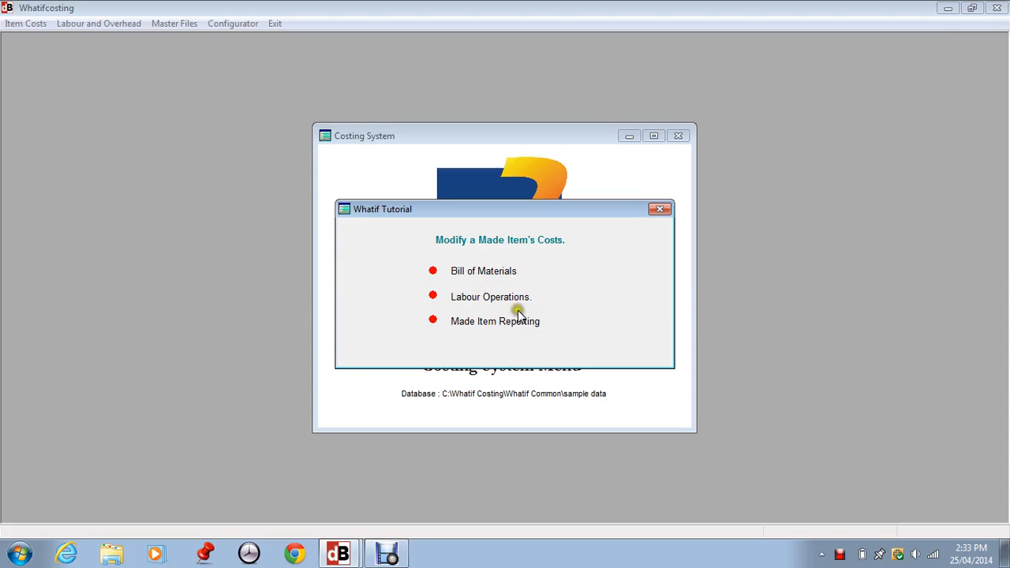
Dismiss the tutorial notice and open the Item Master list.
click(658, 210)
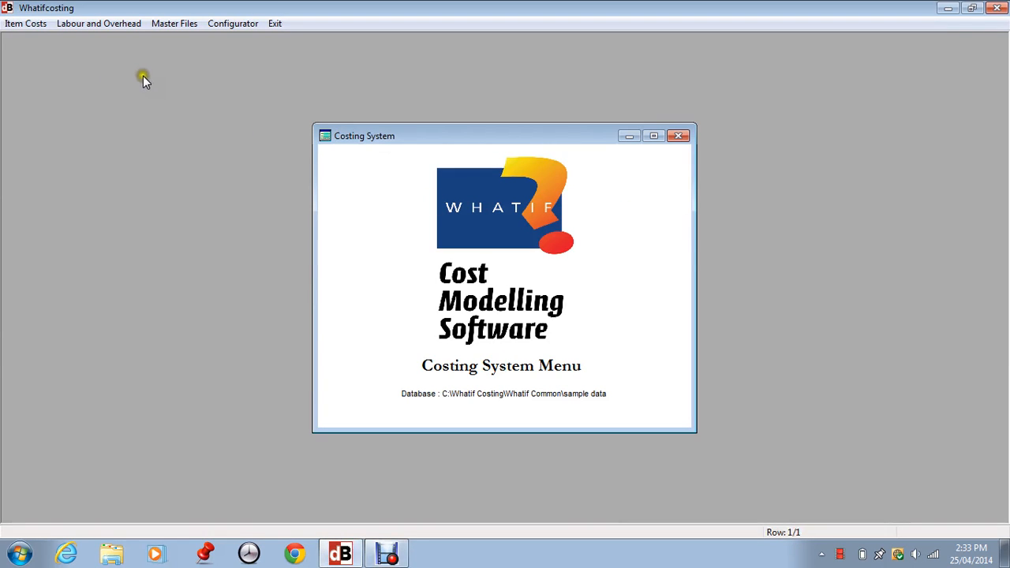
click(25, 25)
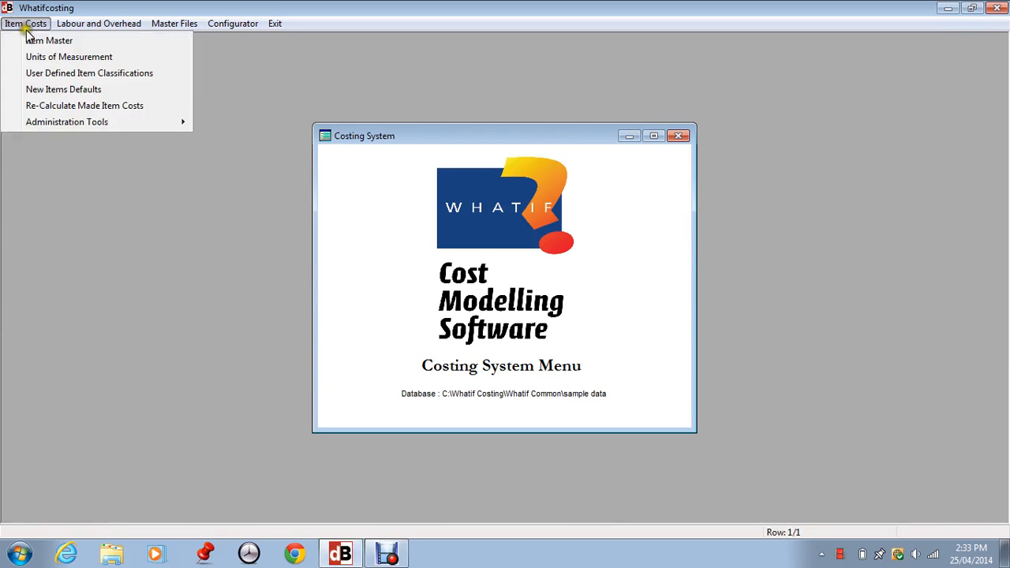
click(30, 37)
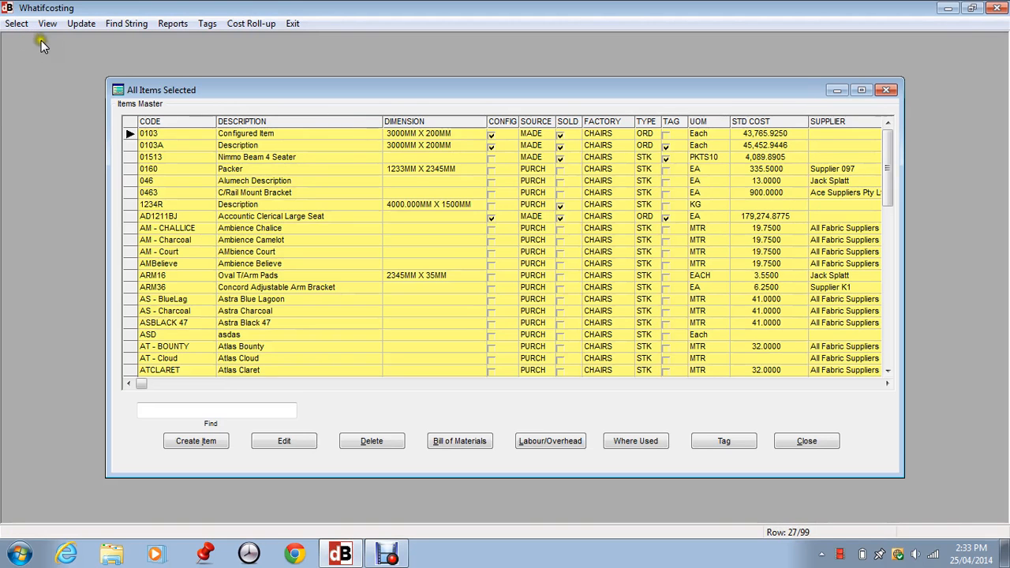
Find item CODETYO in the item list and open its bill of materials.
click(157, 408)
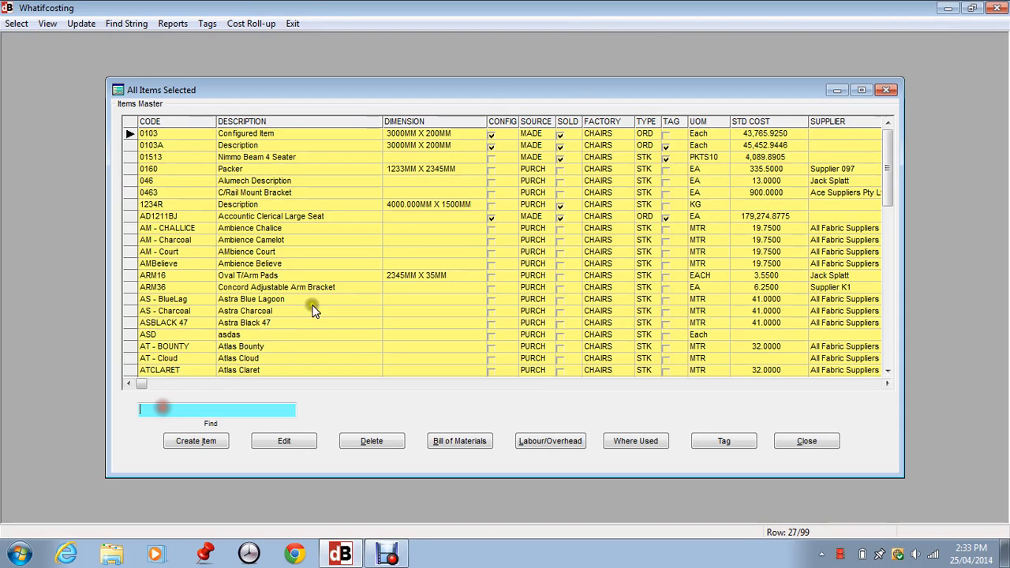
text(CODE)
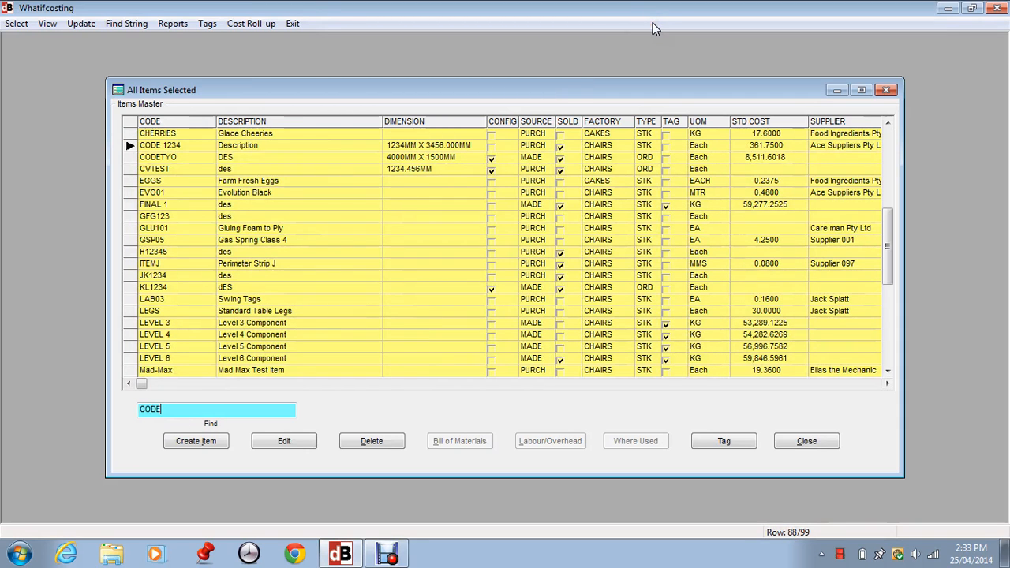
text(TYO)
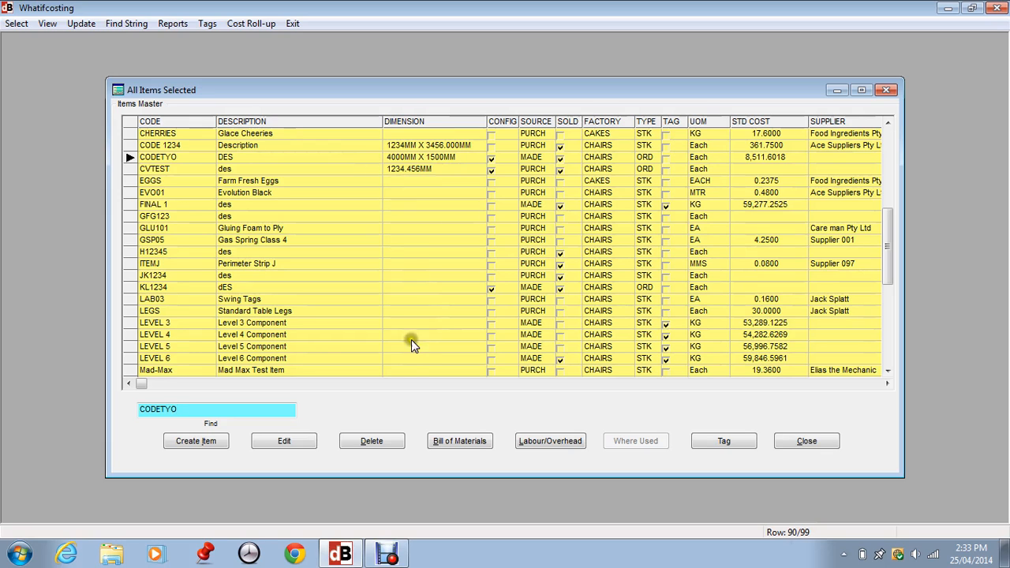
click(449, 441)
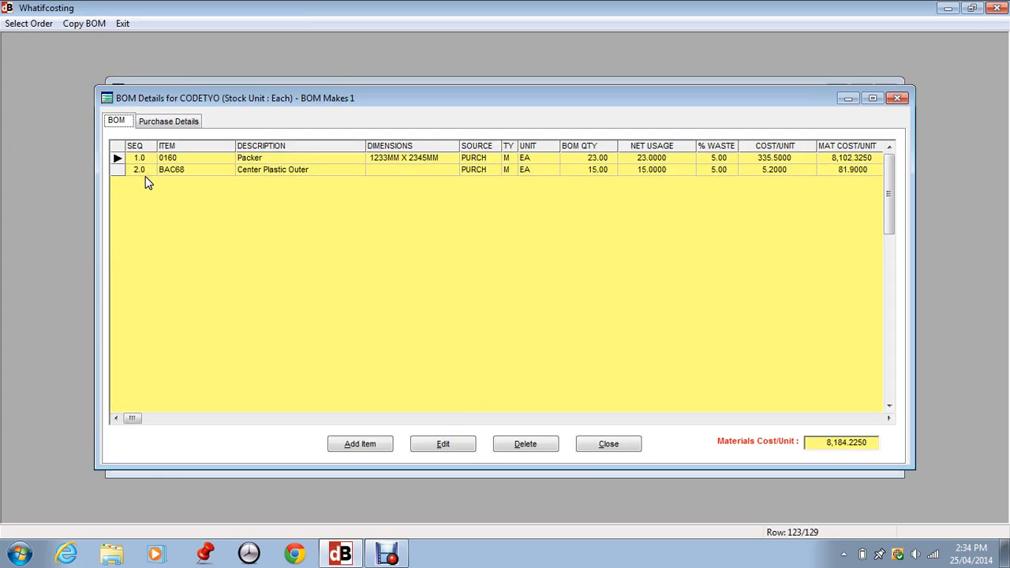
Add item SEA38, Pre-Glued Large Column, to CODETYO's bill of materials as a new material item.
click(365, 446)
click(363, 443)
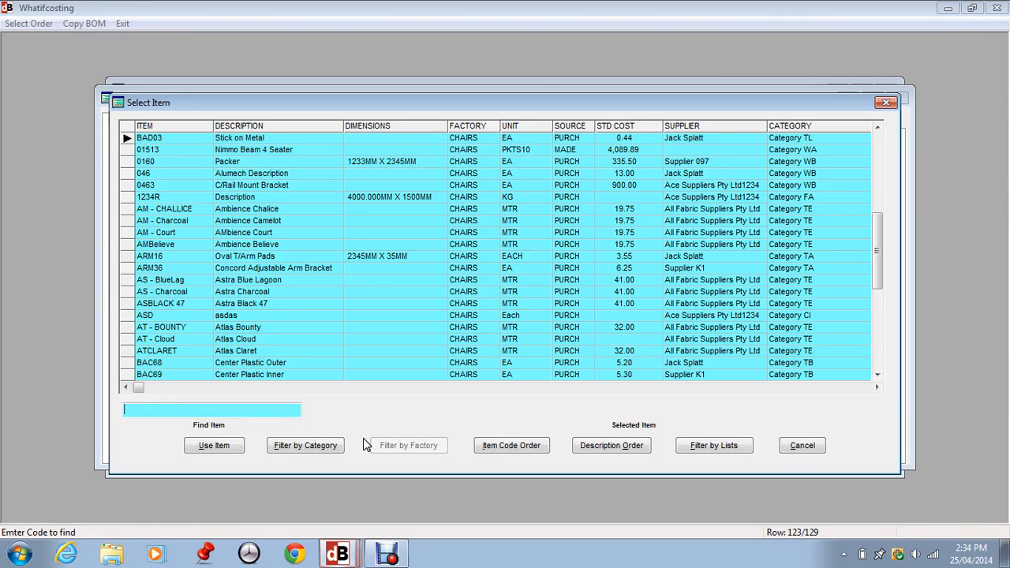
click(195, 362)
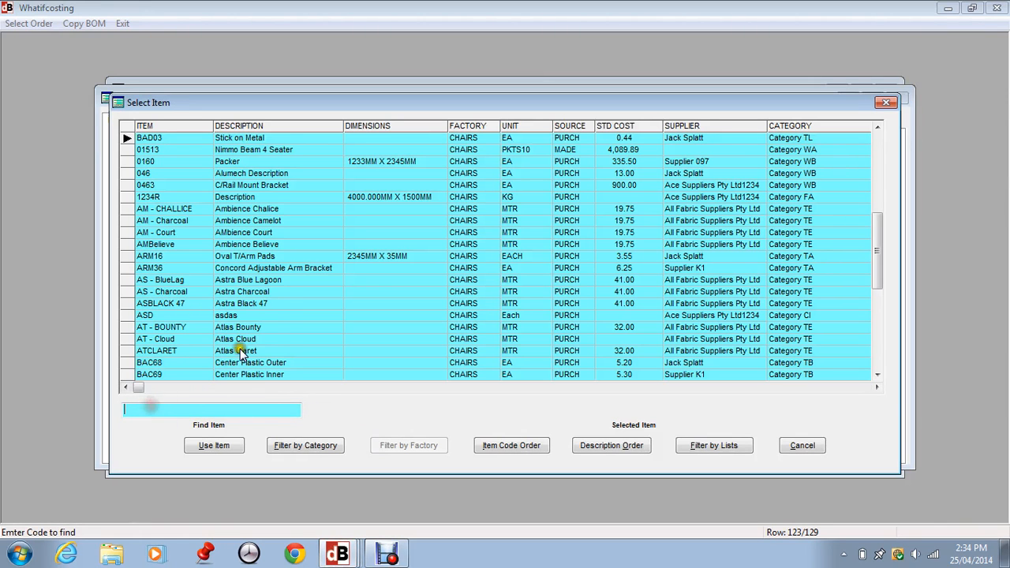
text(SEA)
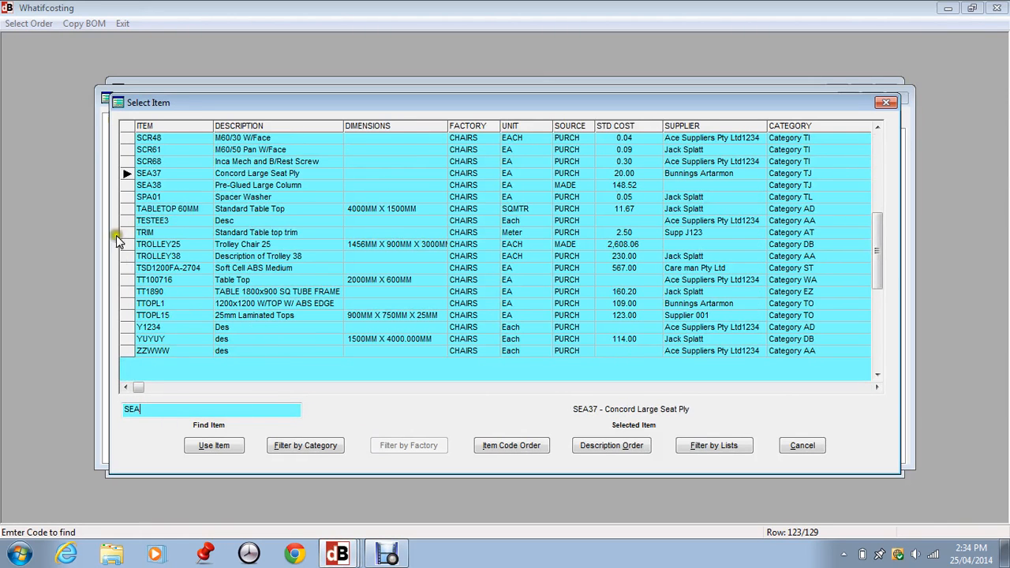
click(149, 184)
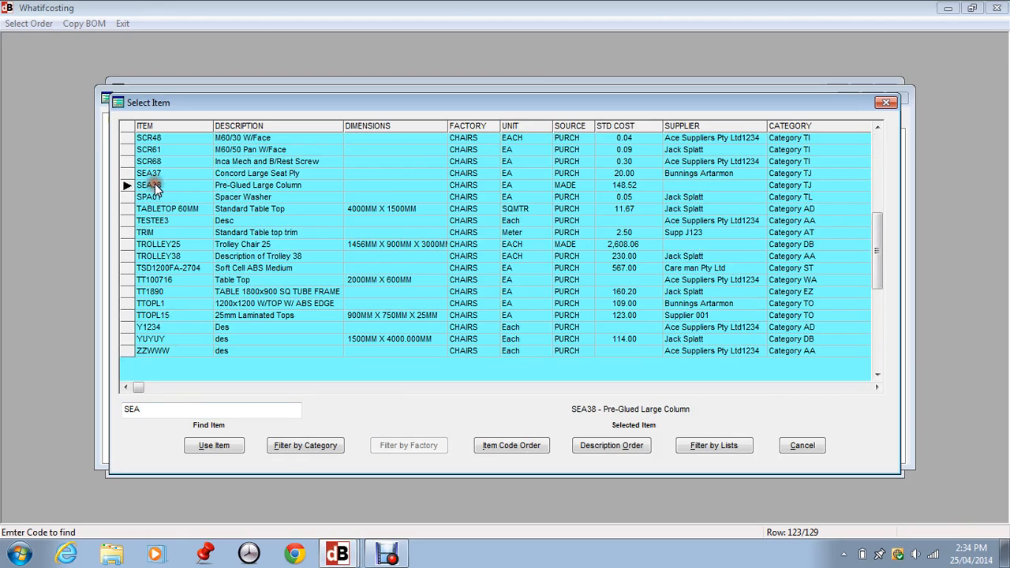
click(213, 444)
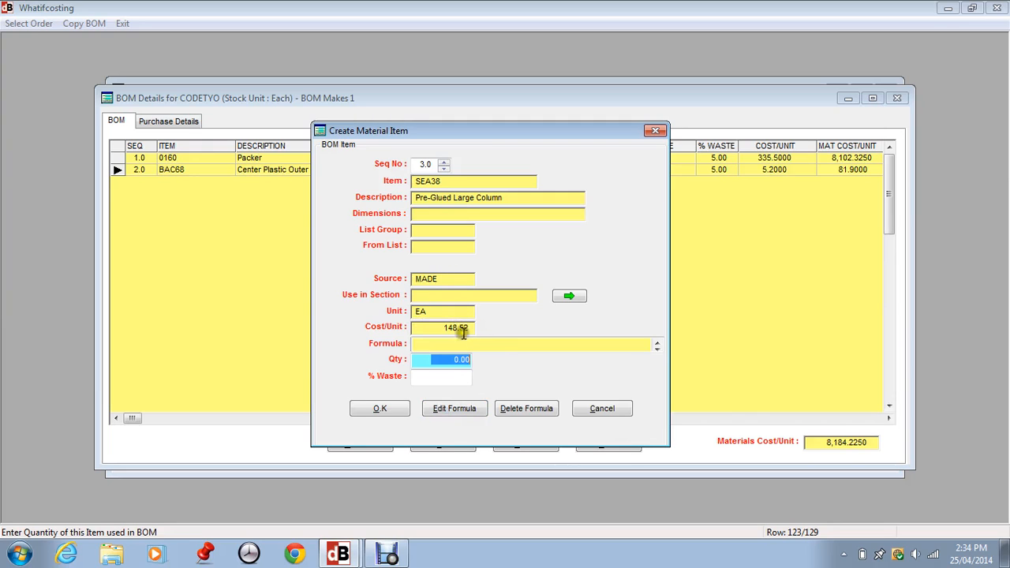
Open the formula calculator for SEA38's quantity and evaluate the formula L/500.
click(449, 410)
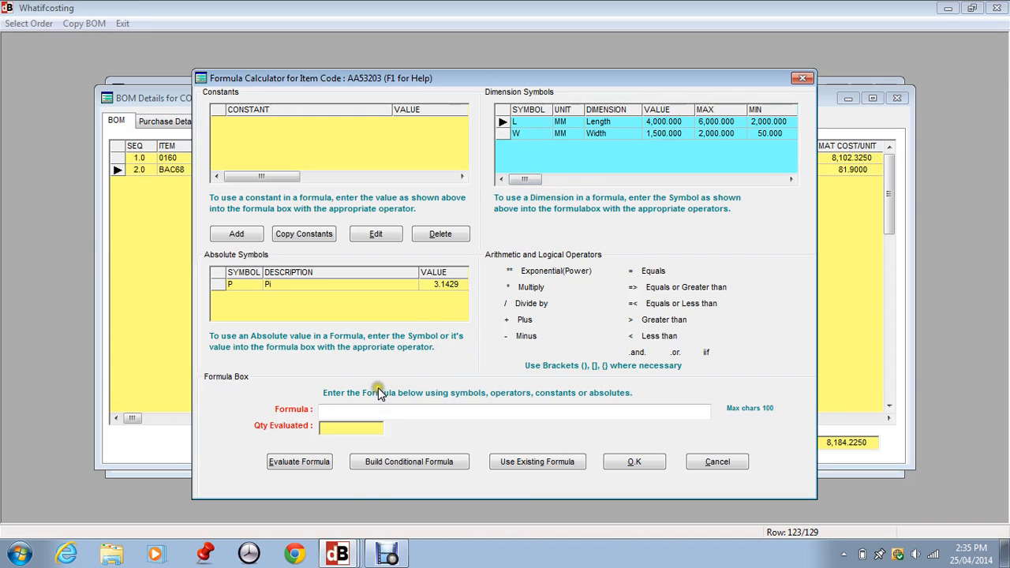
click(326, 409)
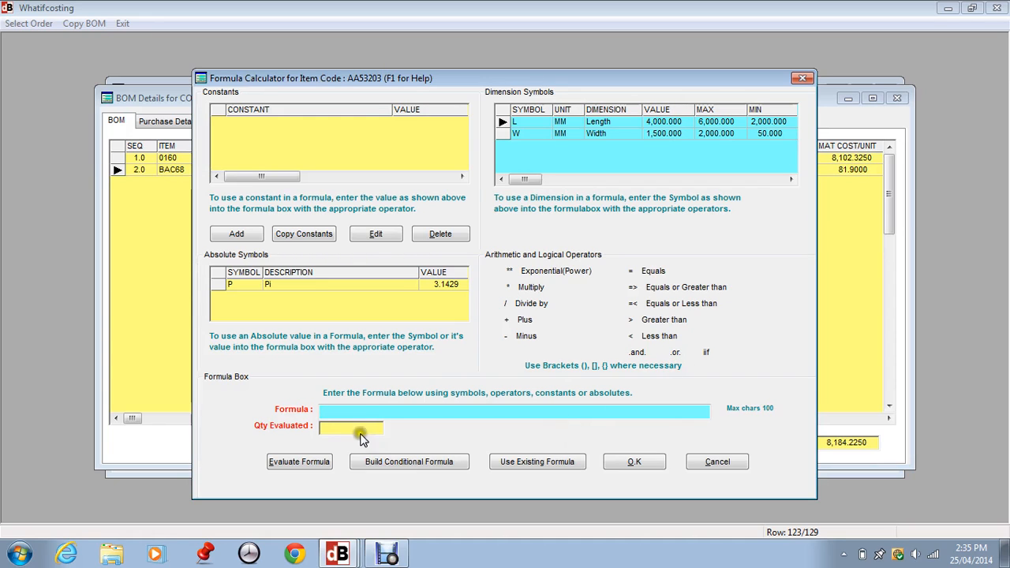
click(417, 382)
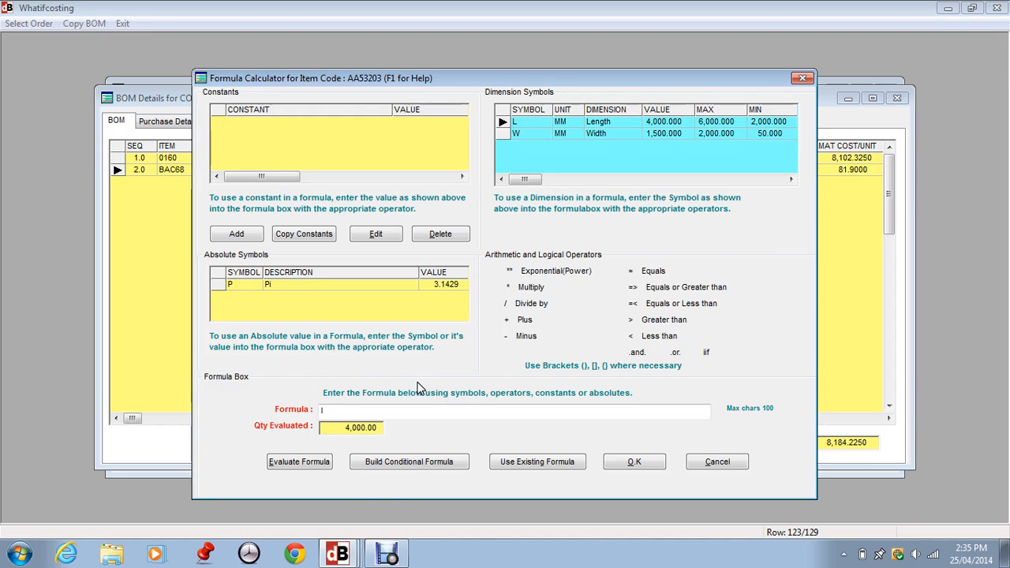
click(371, 393)
click(356, 409)
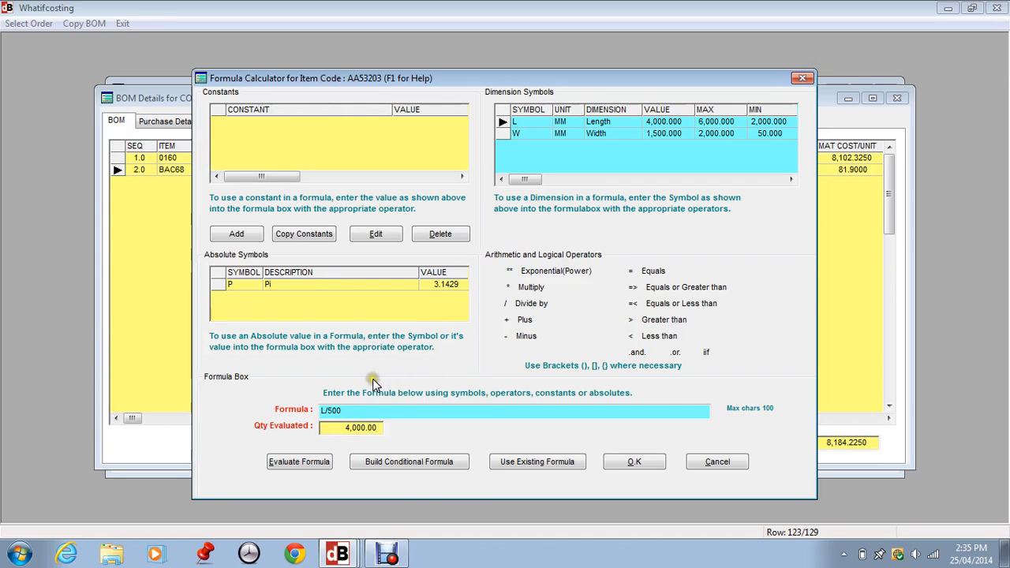
key(Tab)
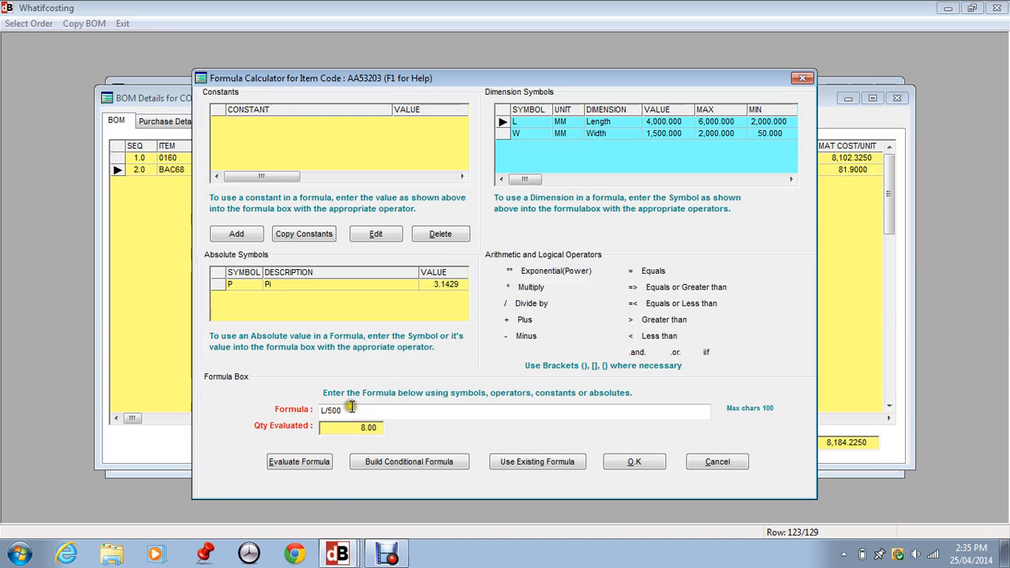
Accept the L/500 formula, label it "Used for sea38" and use it for the material item.
click(613, 461)
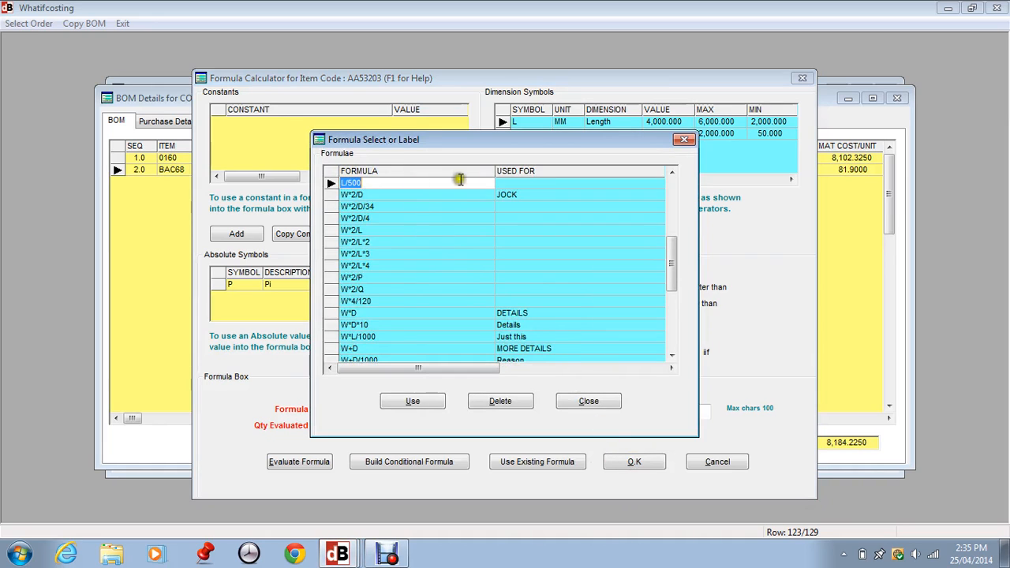
click(509, 183)
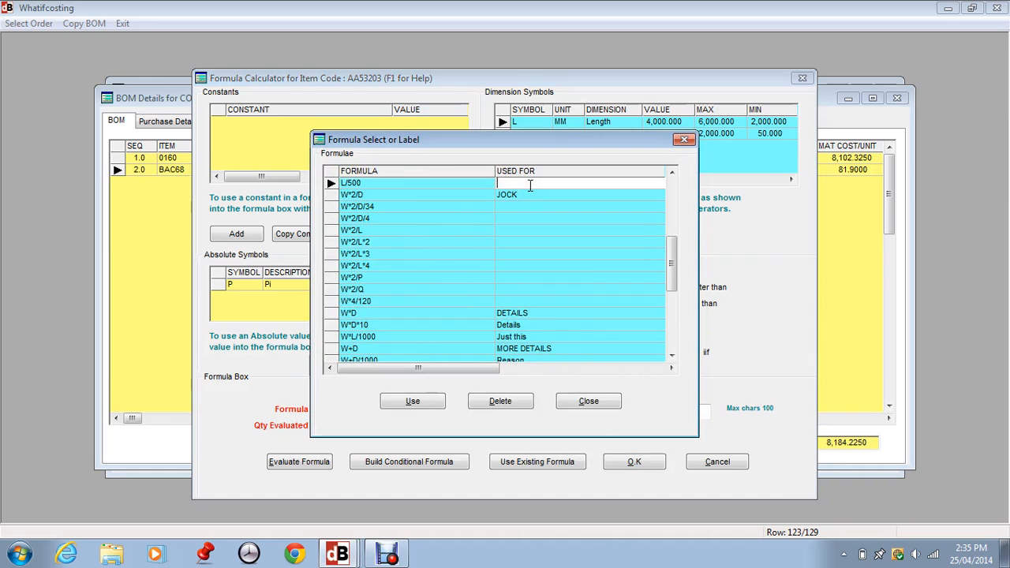
text(Used for sea38)
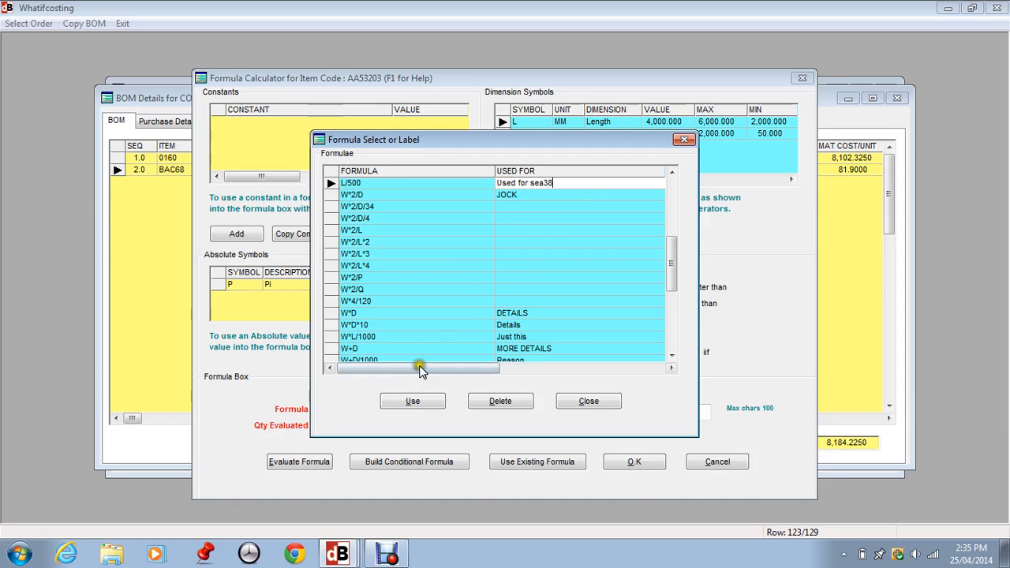
click(413, 401)
click(412, 401)
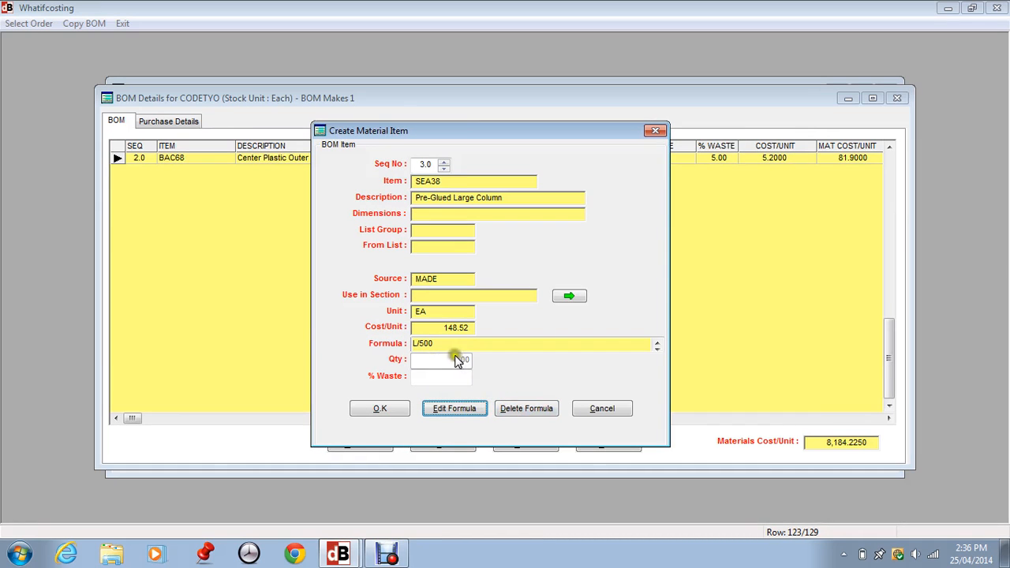
Set SEA38's waste to 5% and save the material item without adding another.
click(437, 378)
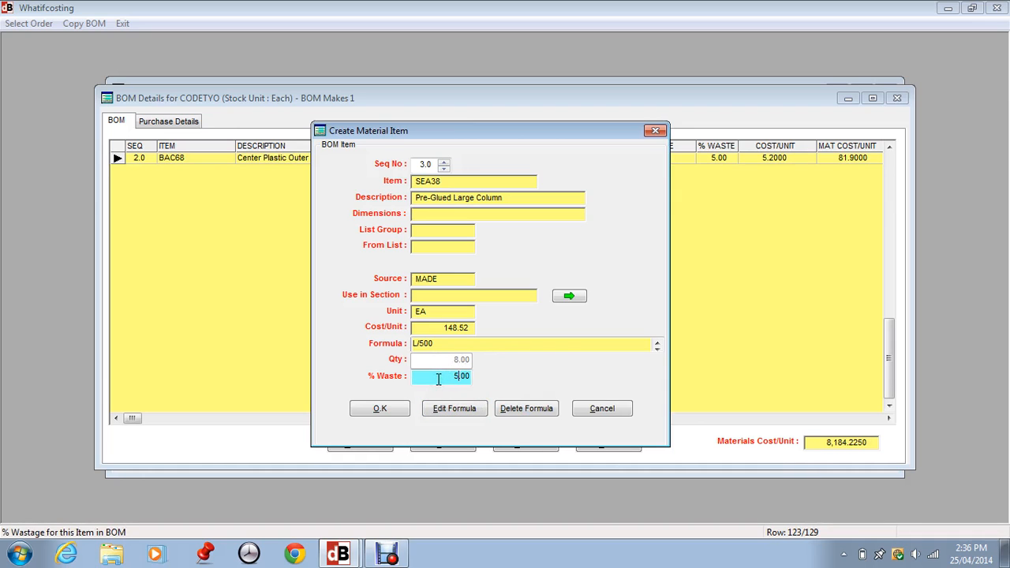
text(5)
key(Tab)
click(379, 409)
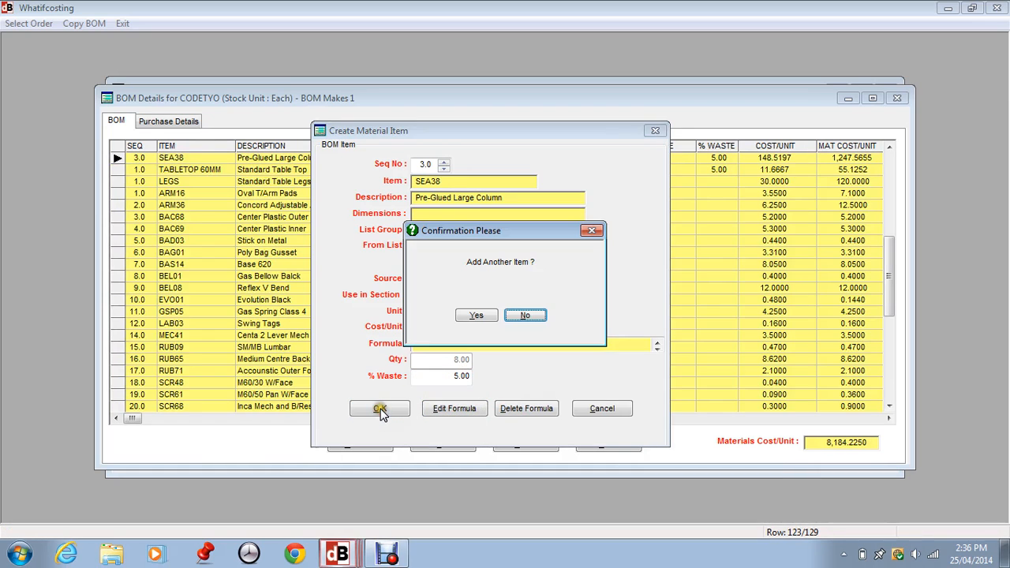
click(524, 315)
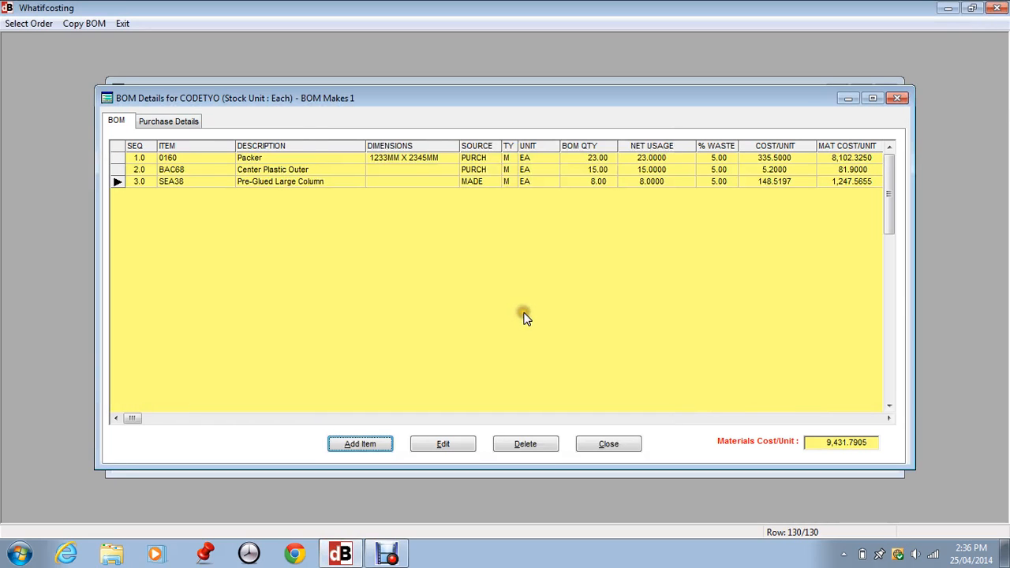
click(138, 194)
click(116, 123)
click(119, 123)
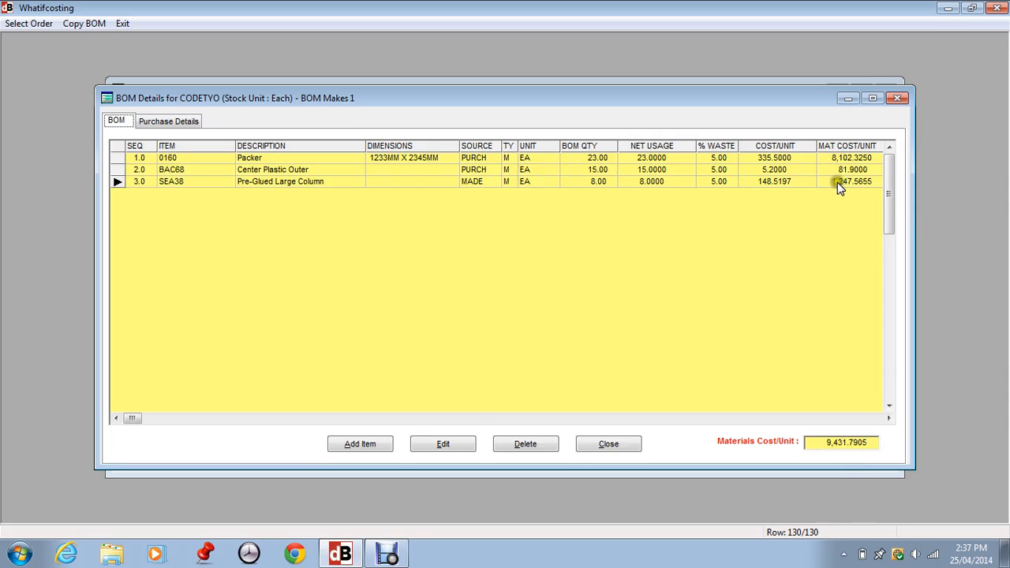
Close the bill of materials and open the labour operations for CODETYO.
click(620, 449)
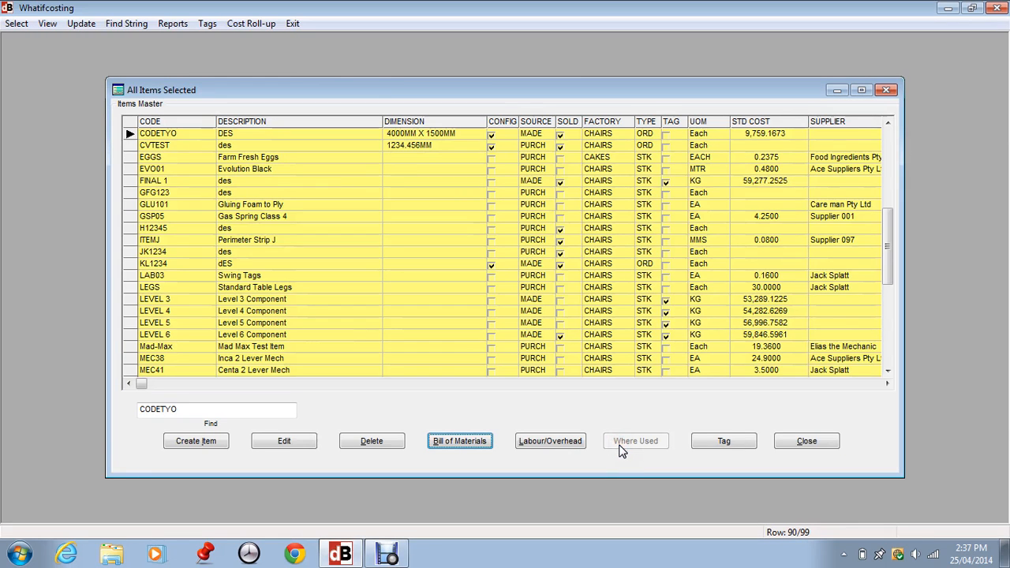
click(548, 444)
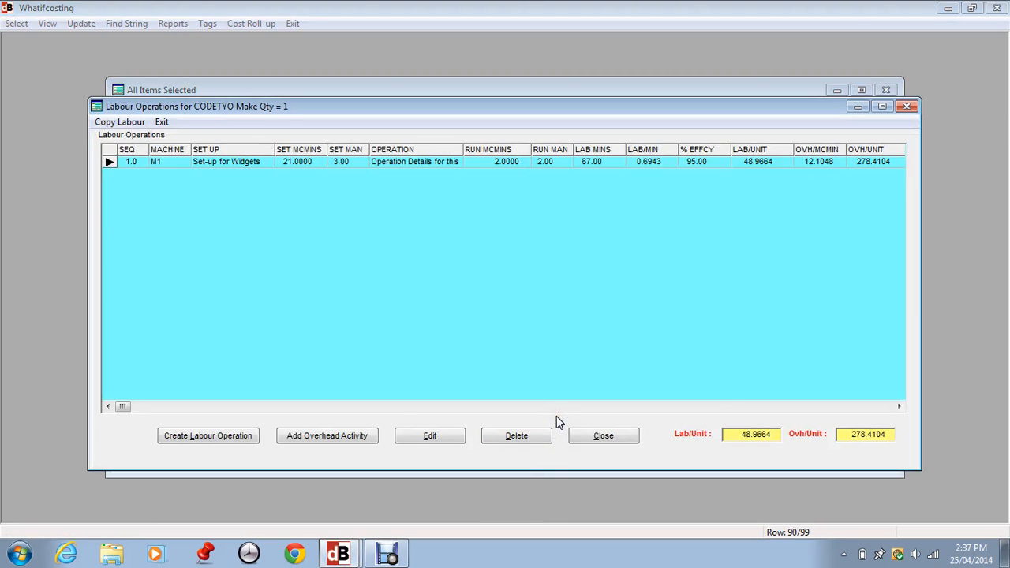
click(554, 410)
click(225, 164)
Create a new labour operation for CODETYO and assign machine MMJ12 to it.
click(202, 437)
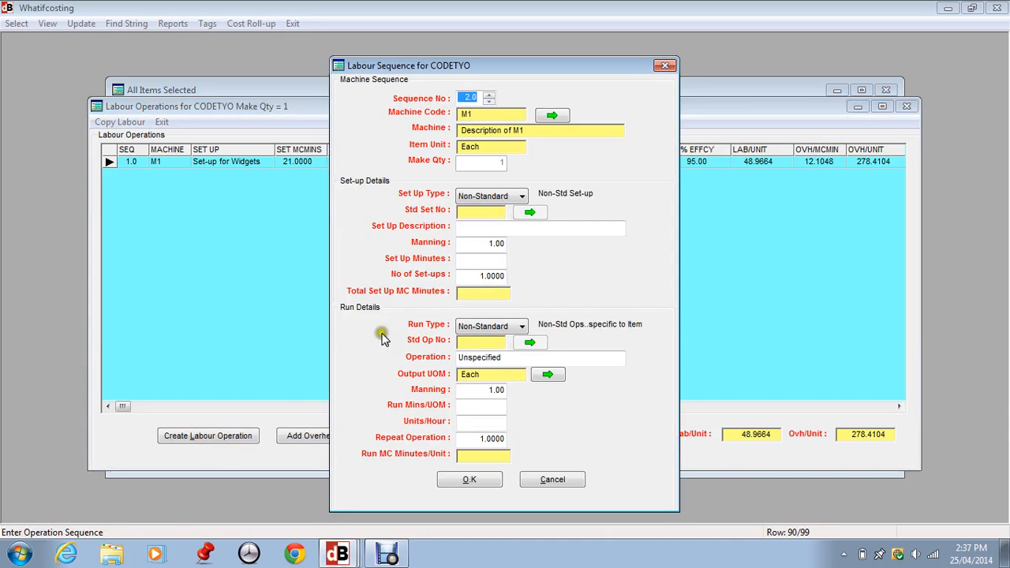
click(553, 115)
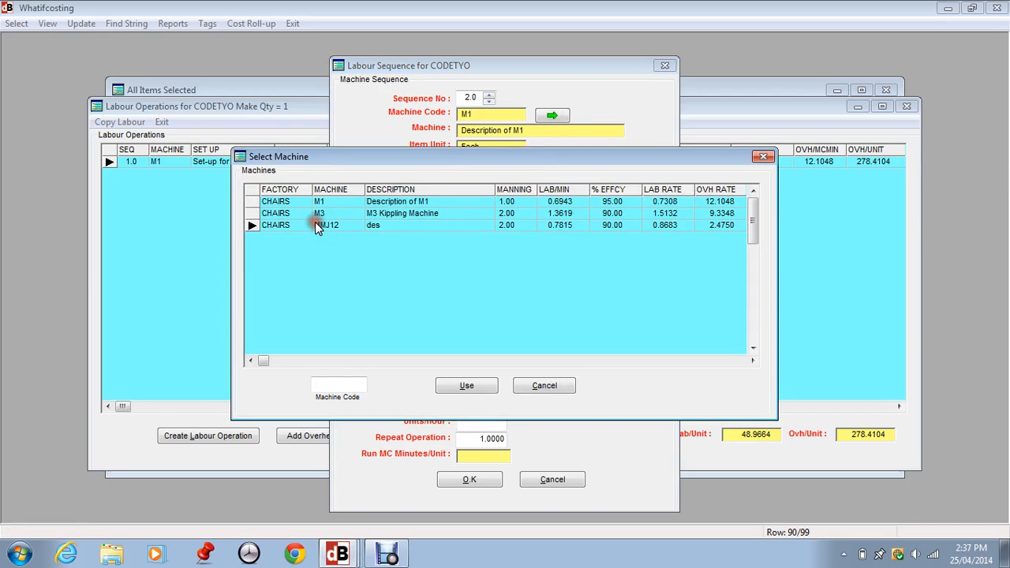
click(461, 385)
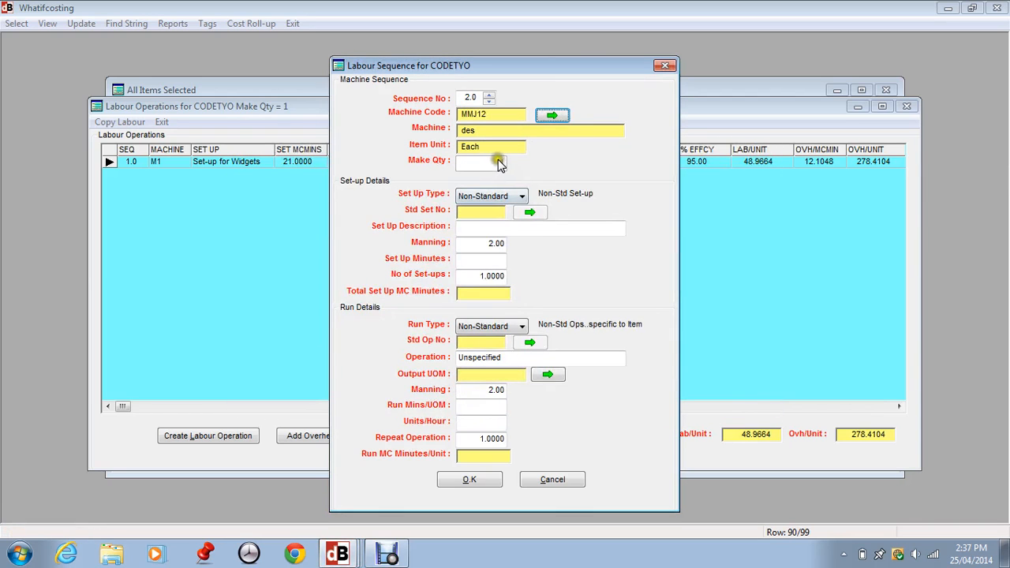
Try the Standard set-up type for the new labour operation, and return it to Non-Standard.
click(468, 200)
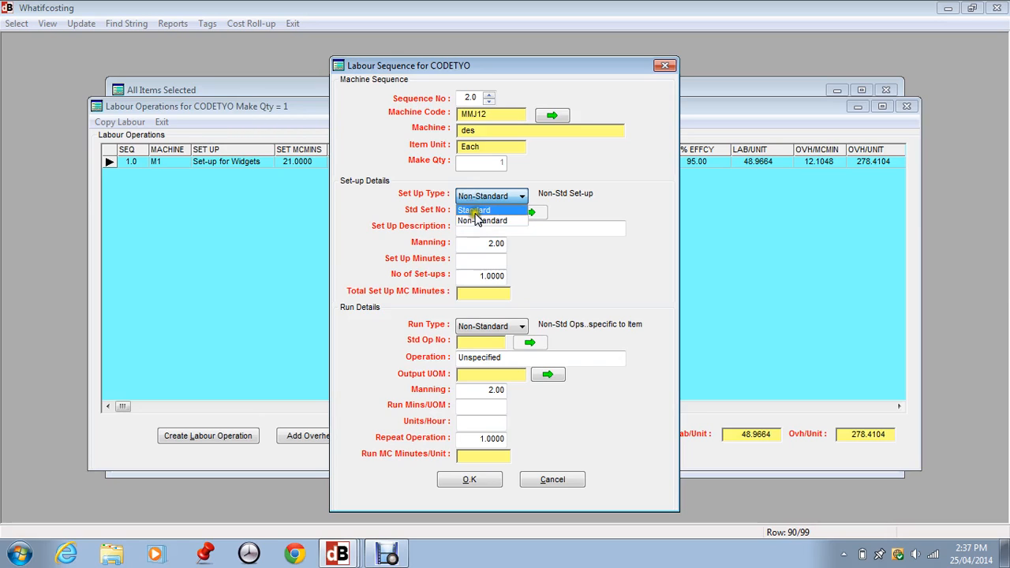
click(486, 209)
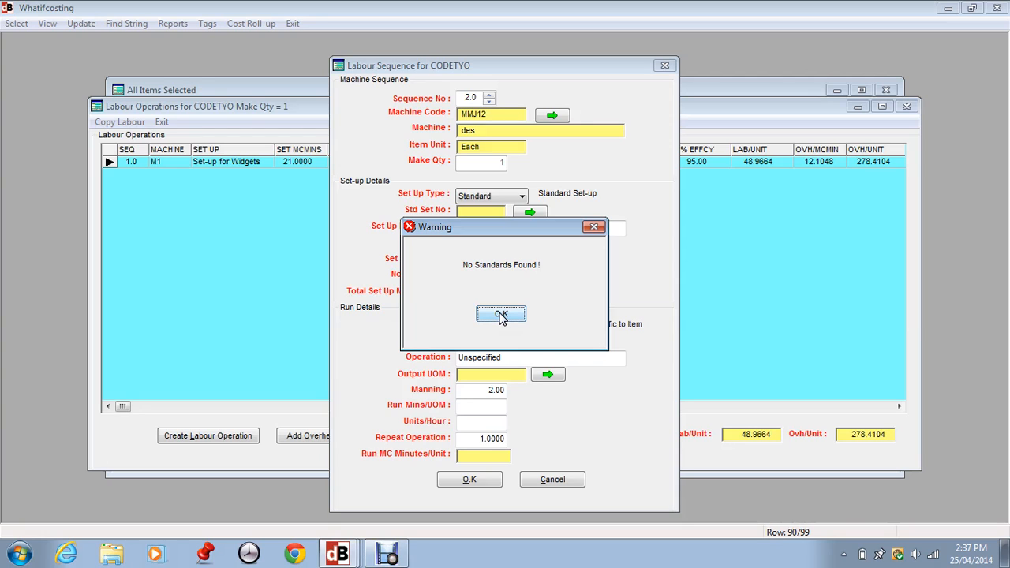
click(500, 315)
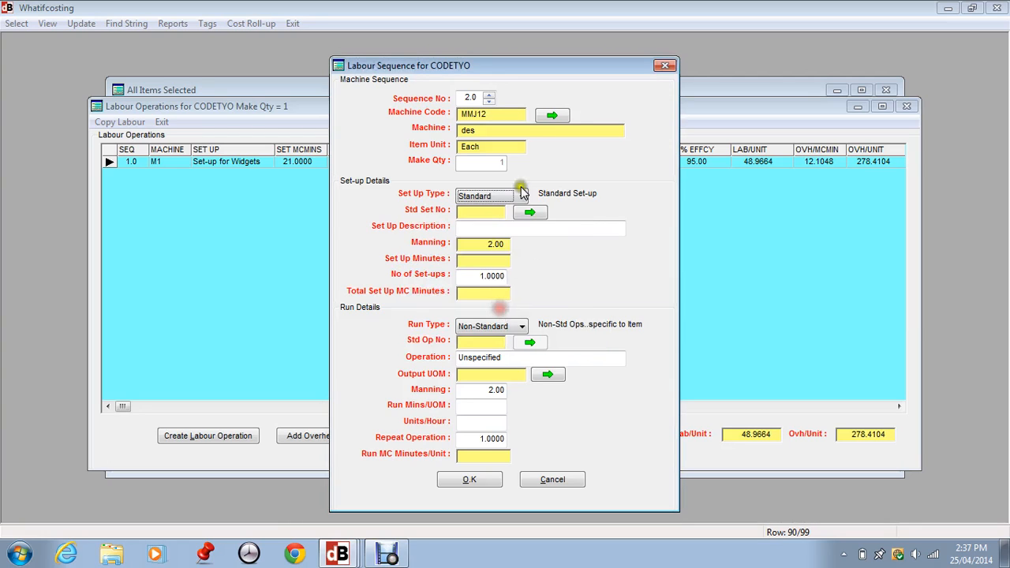
click(475, 204)
click(470, 221)
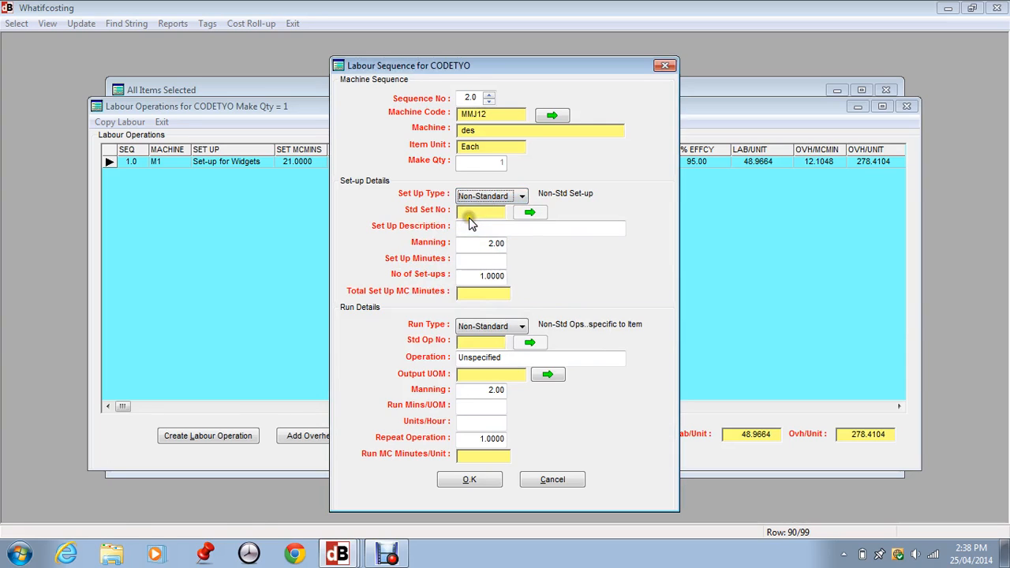
Describe the new operation's set-up as "Set-up", with a manning of 3 and 45 set-up minutes.
click(470, 225)
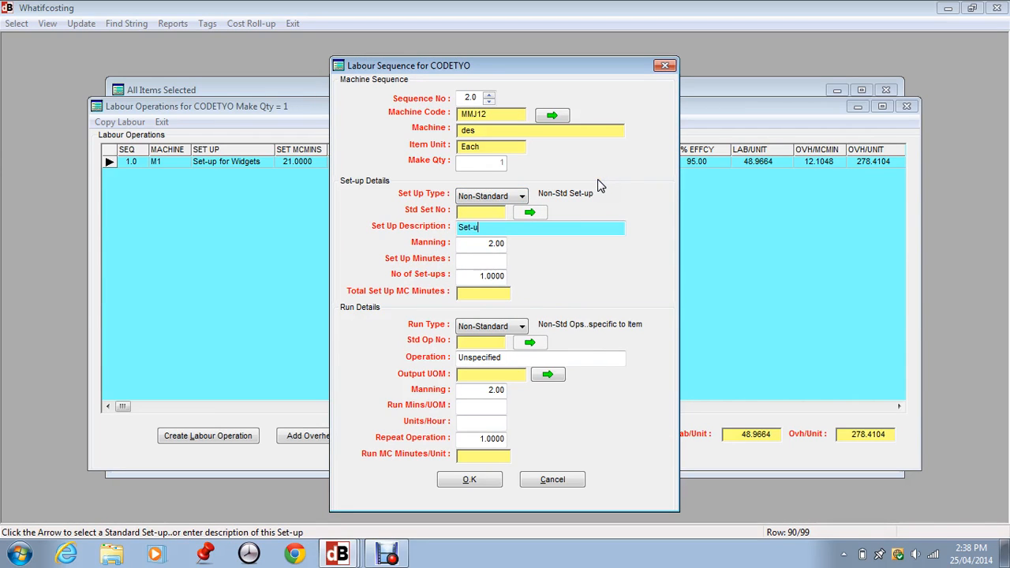
key(Tab)
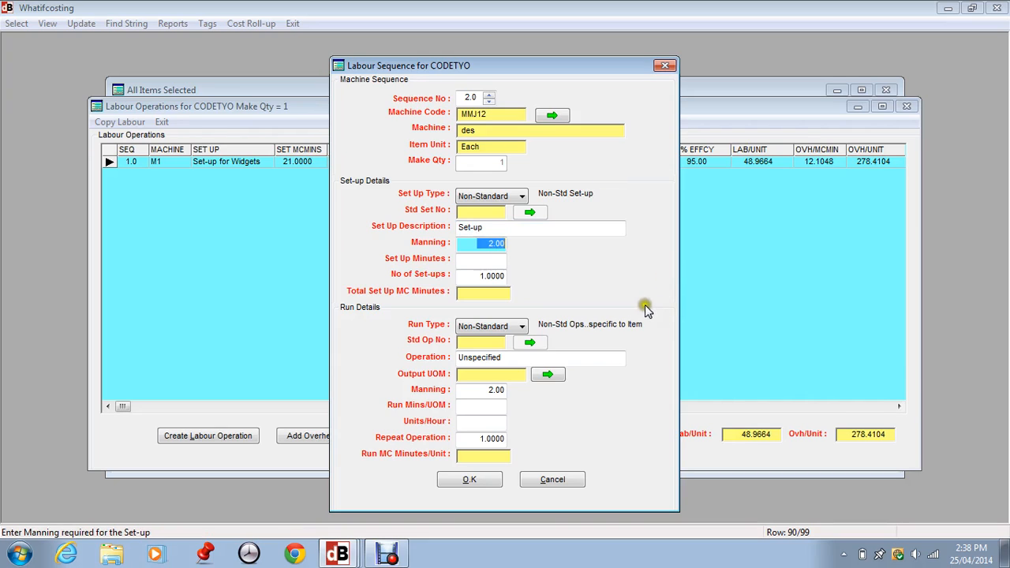
click(472, 264)
click(480, 243)
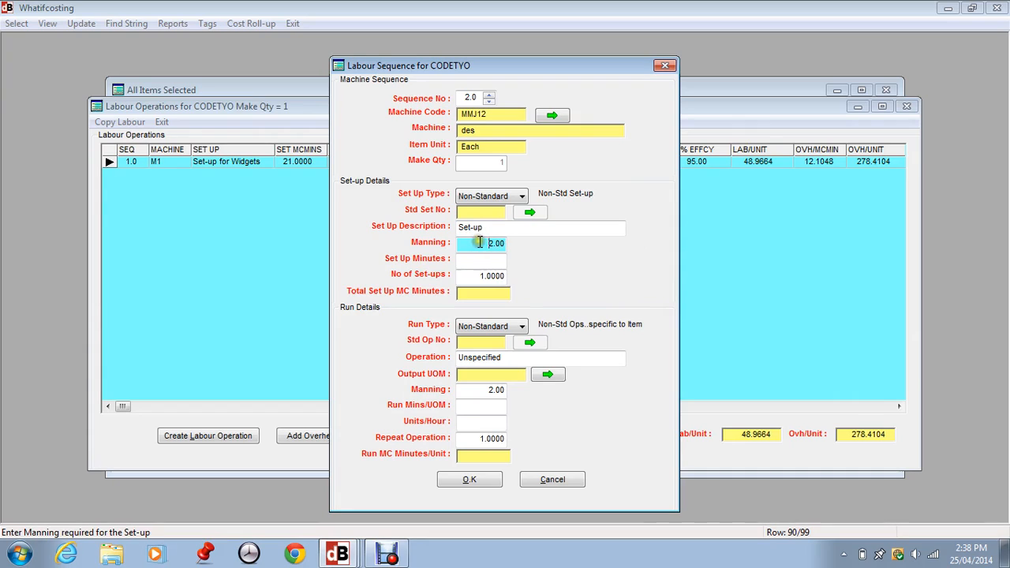
drag(480, 244, 517, 244)
text(3)
key(Tab)
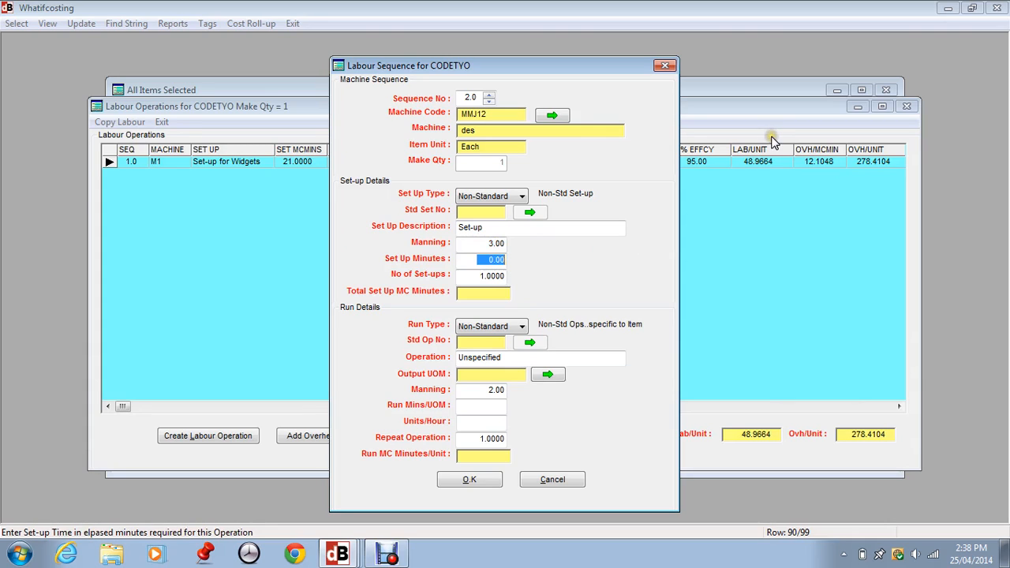
text(45)
key(Tab)
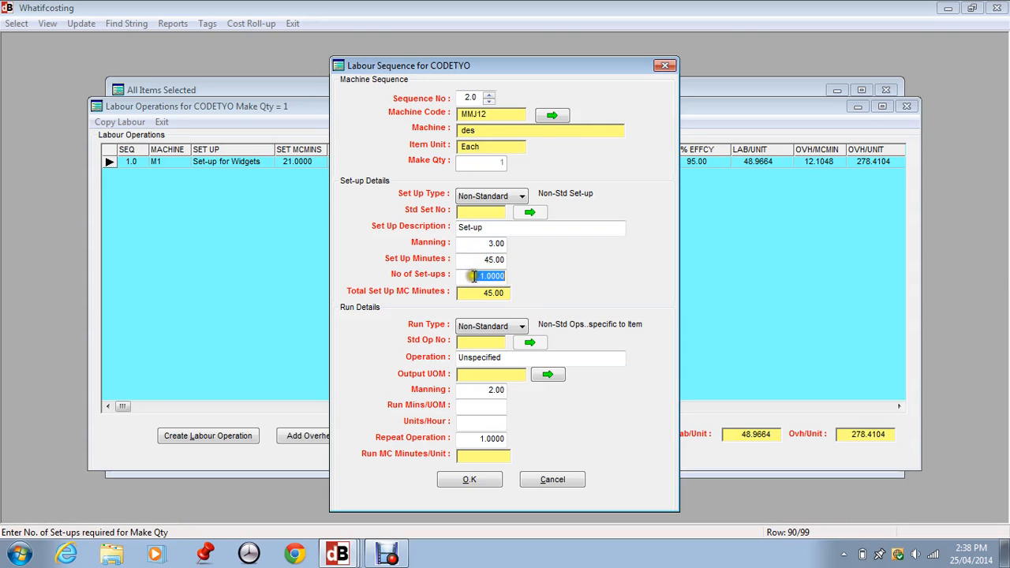
click(474, 275)
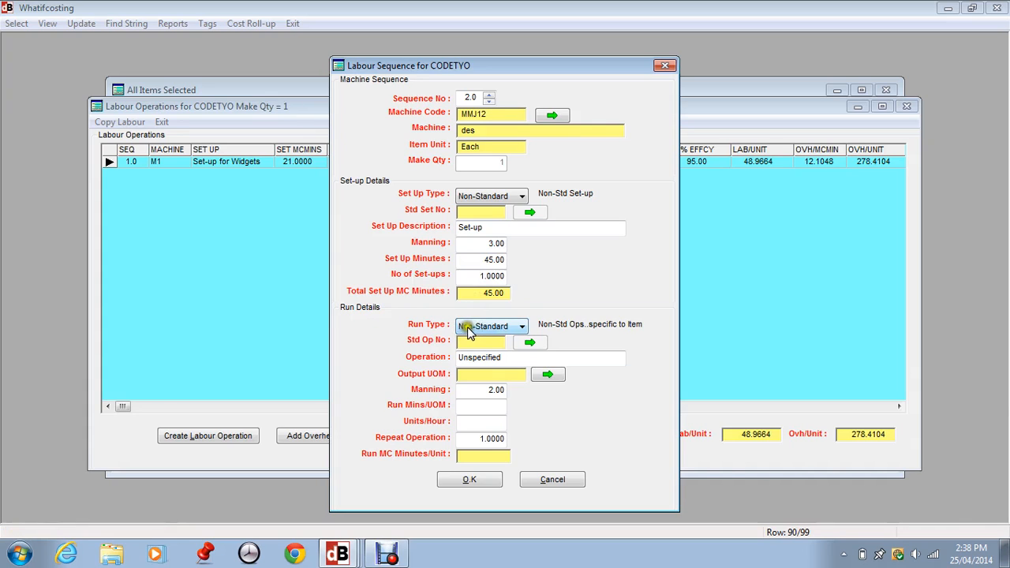
Fill in the run details with the operation "Unspecified Description", a manning of 1 and 500 units per hour.
click(498, 357)
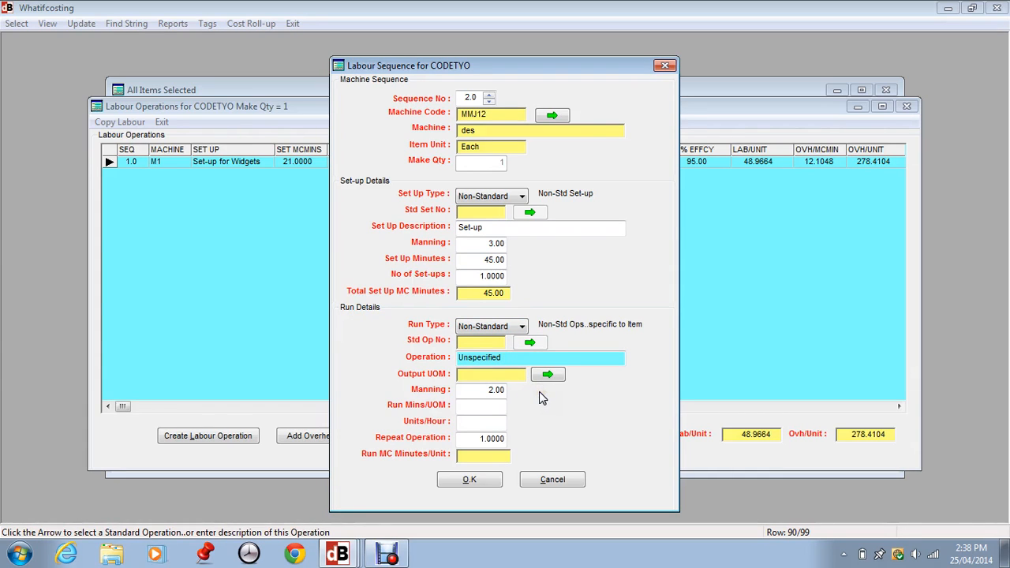
text(Description)
click(464, 394)
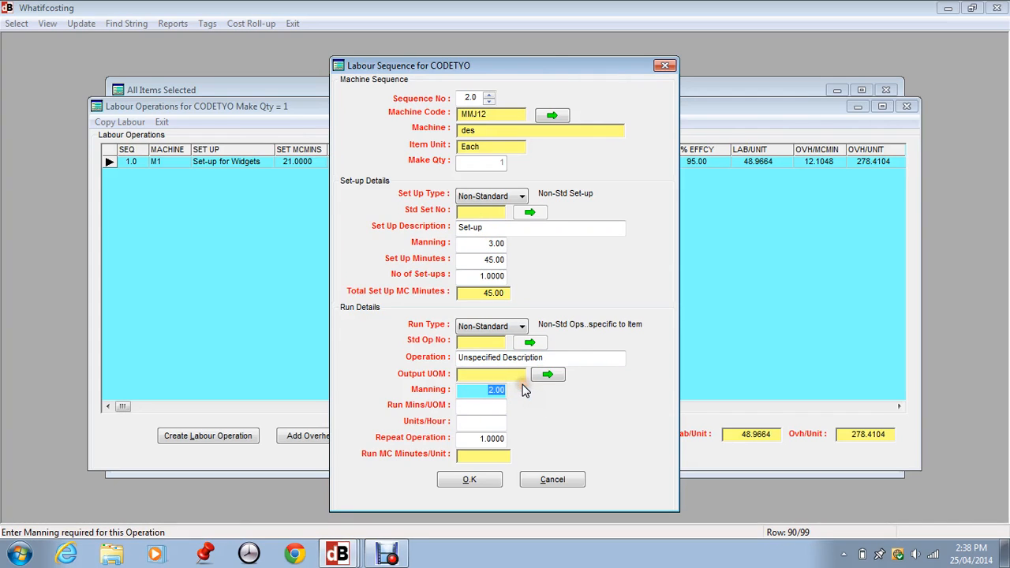
text(1)
key(Tab)
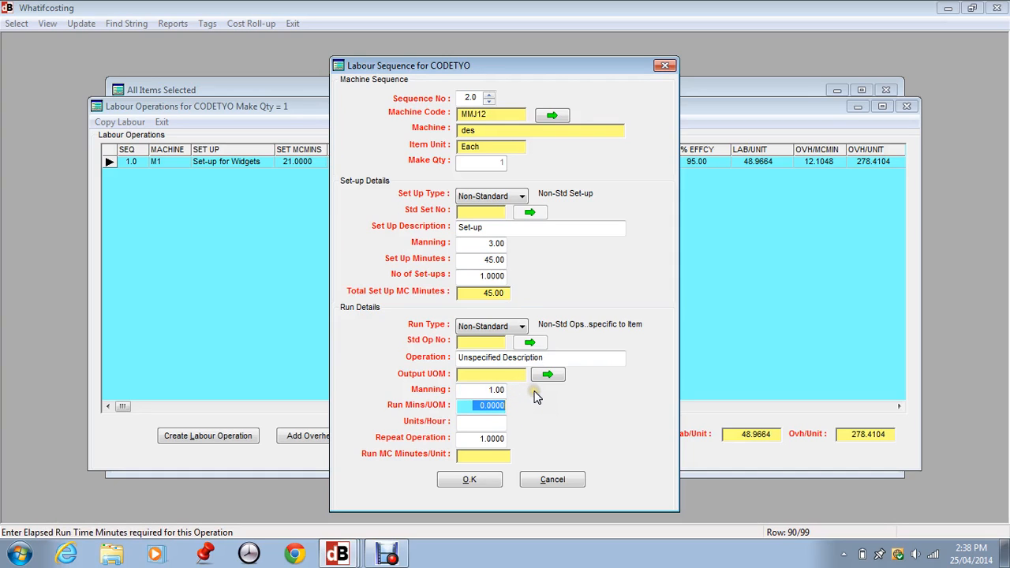
click(473, 421)
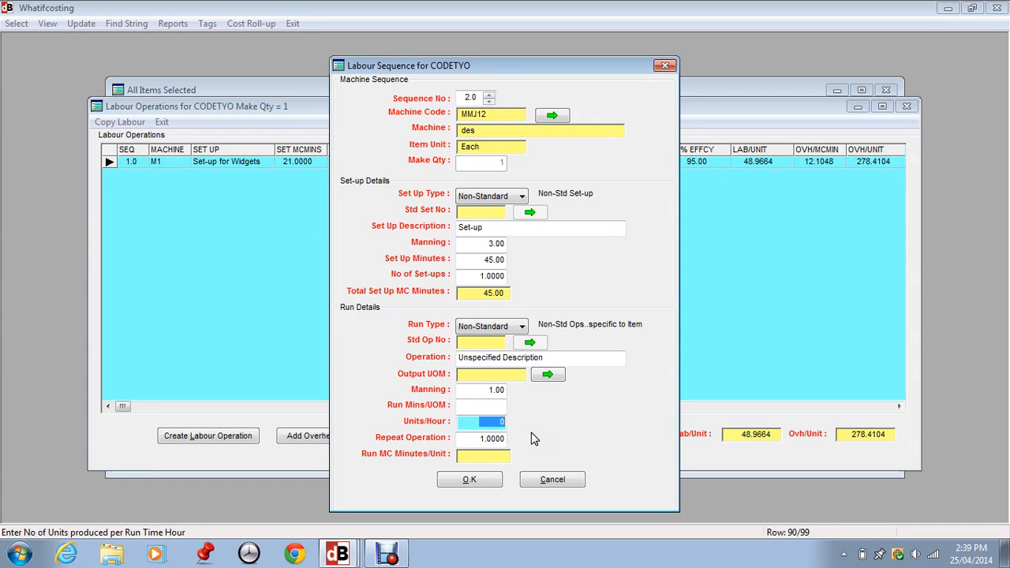
text(500)
key(Tab)
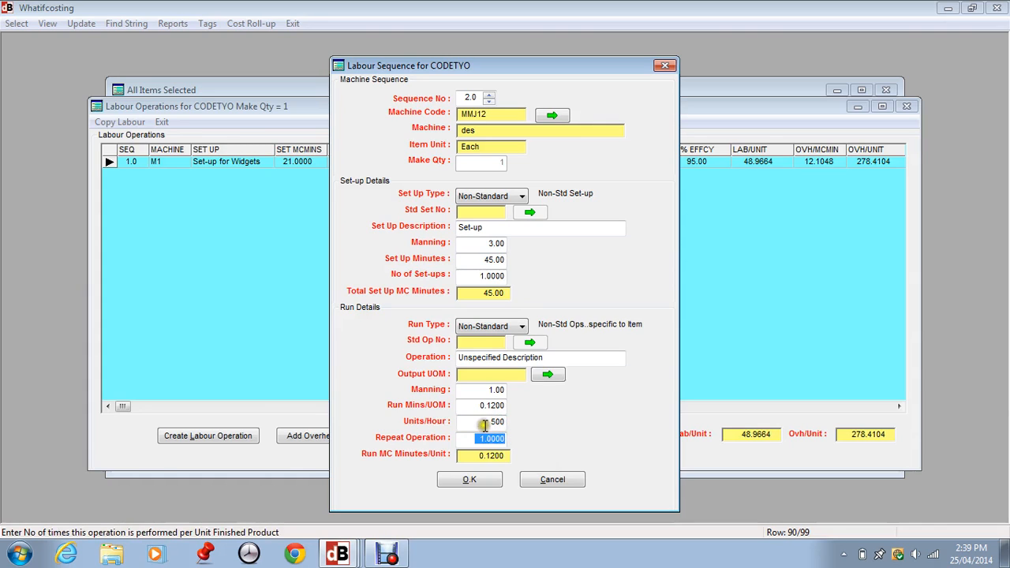
Save the labour operation without creating another, and return from CODETYO's labour operations to the items list.
click(469, 480)
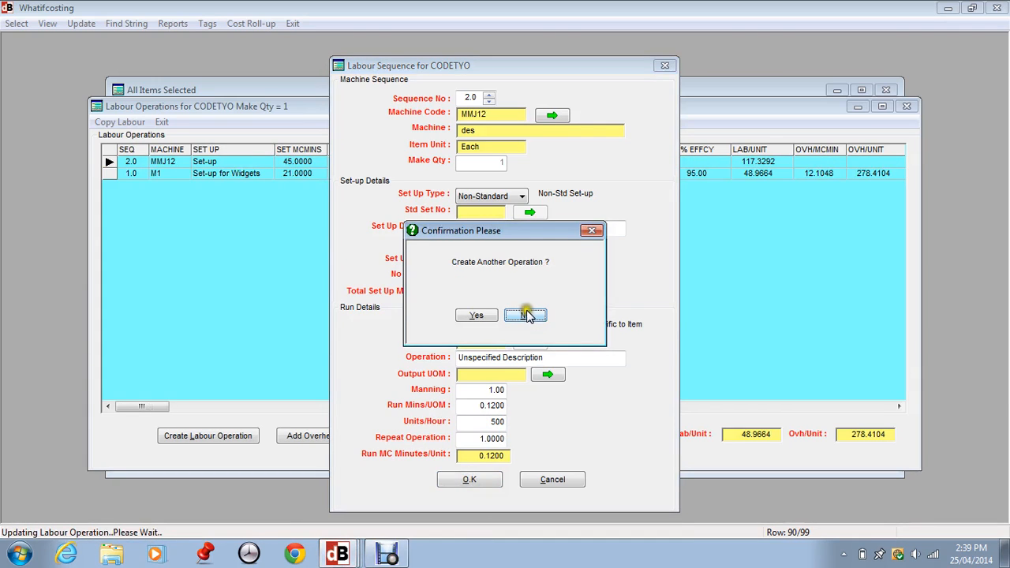
click(525, 315)
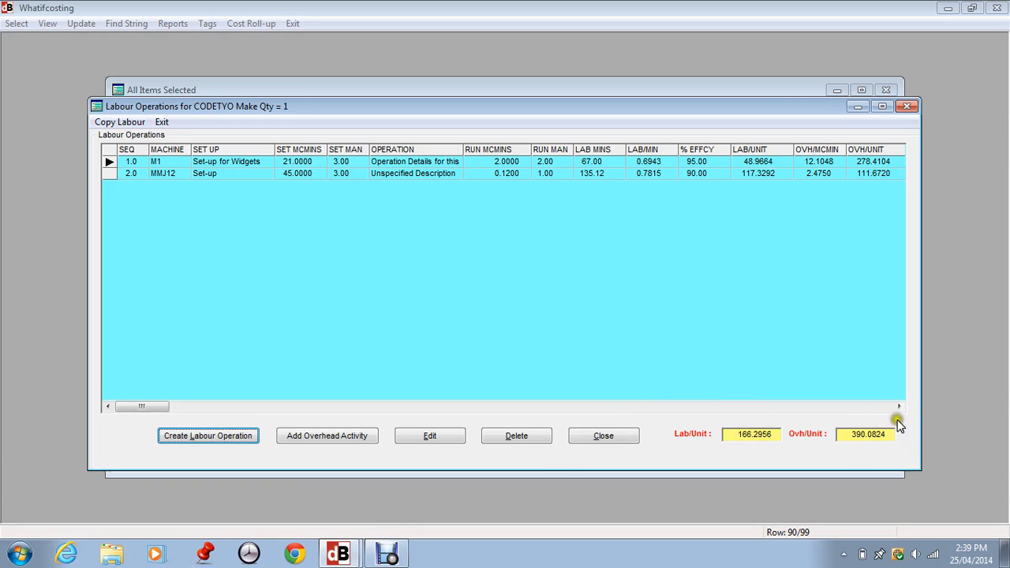
click(614, 438)
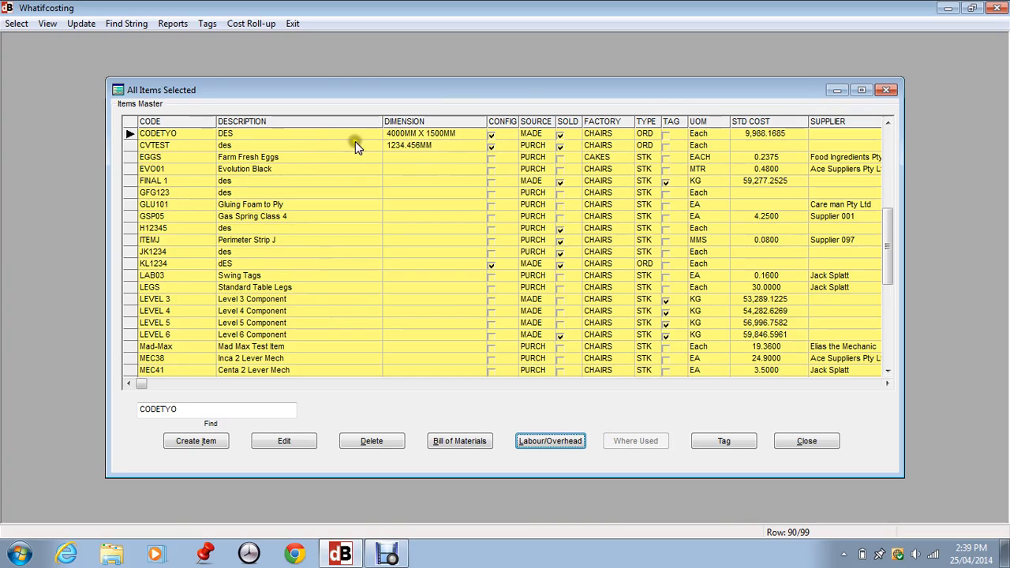
click(756, 135)
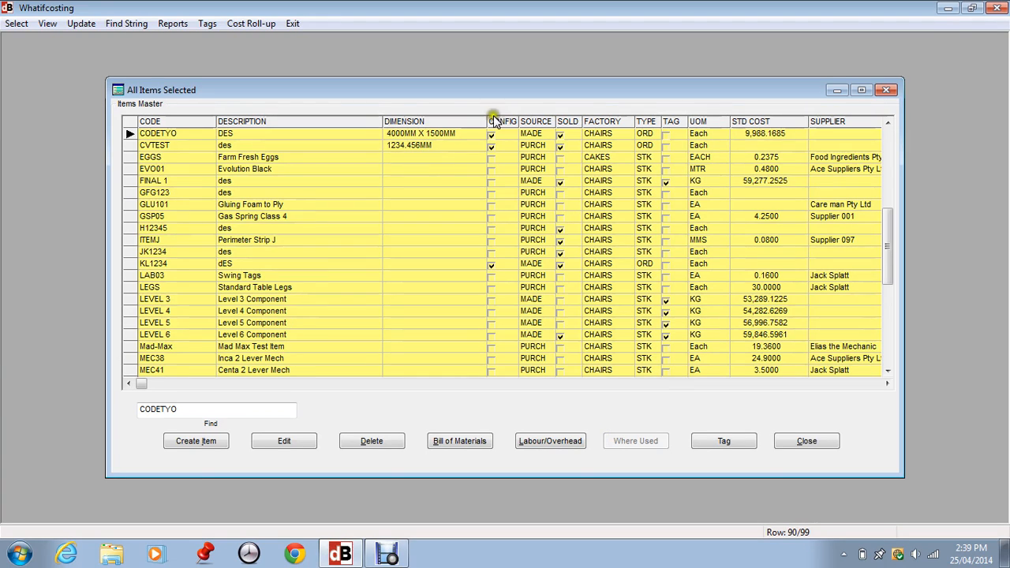
Display the current cost report for CODETYO, examine its material and labour lines, and close the report.
click(169, 23)
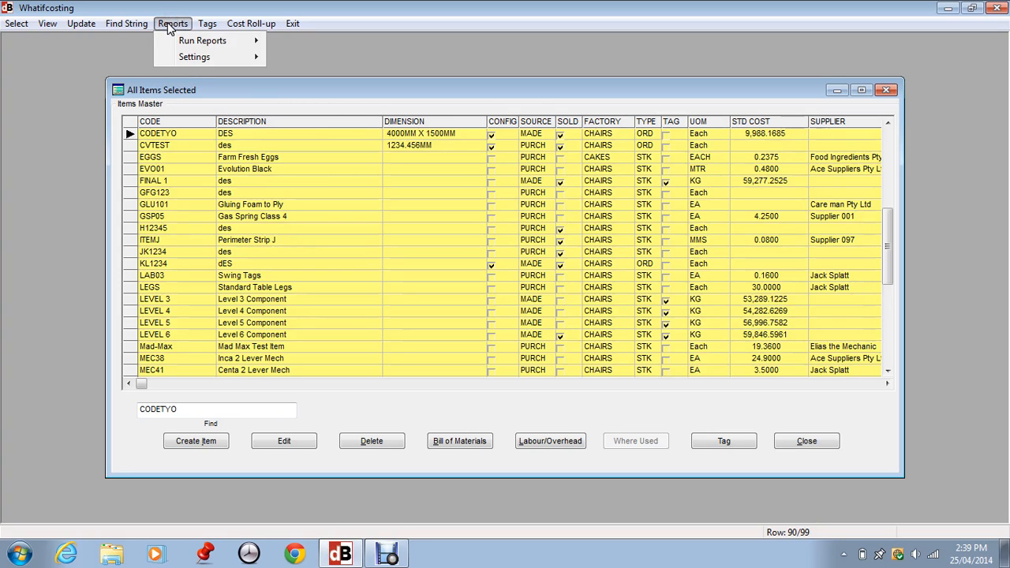
mouse_move(190, 41)
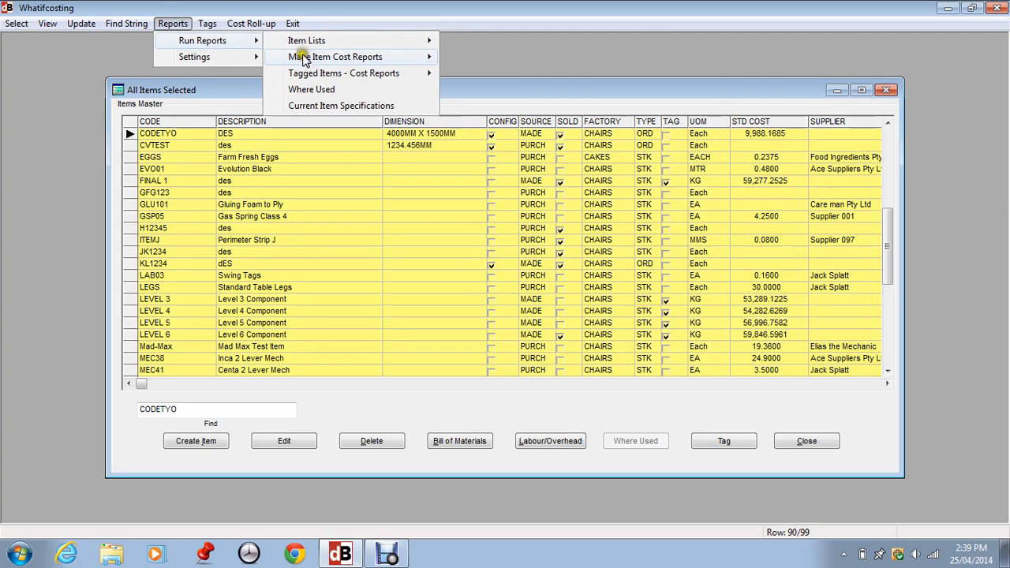
mouse_move(338, 72)
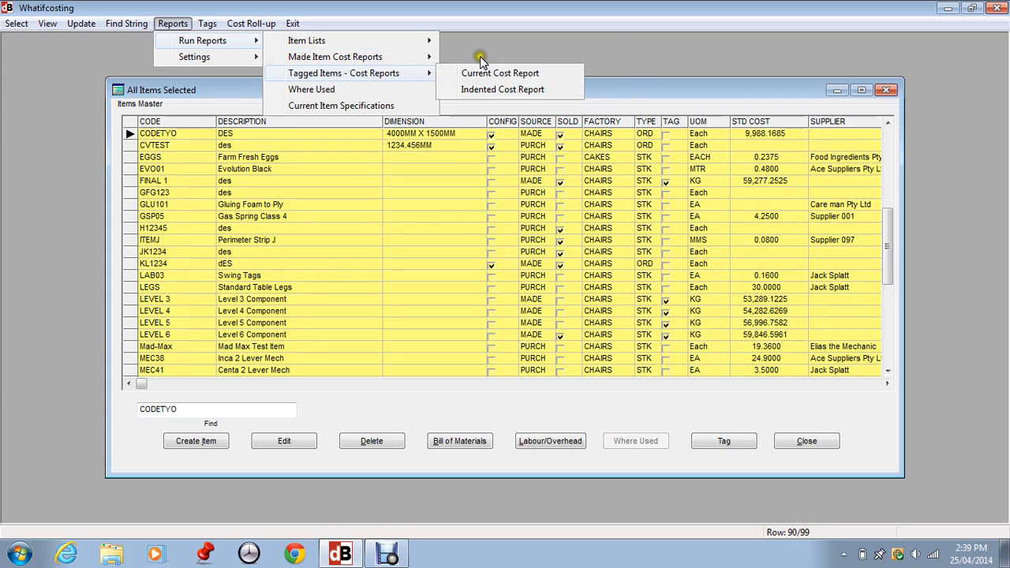
mouse_move(430, 57)
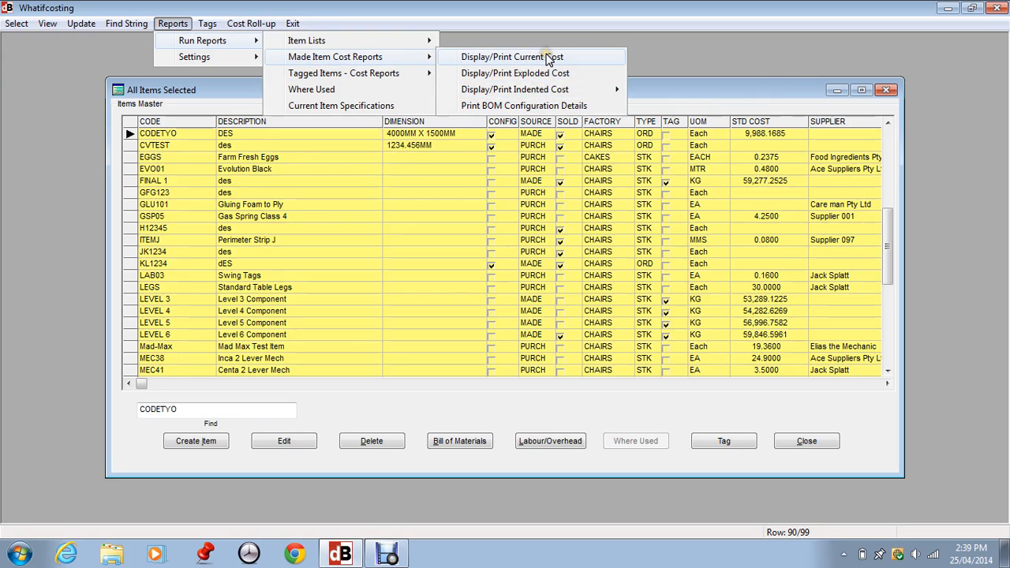
click(550, 59)
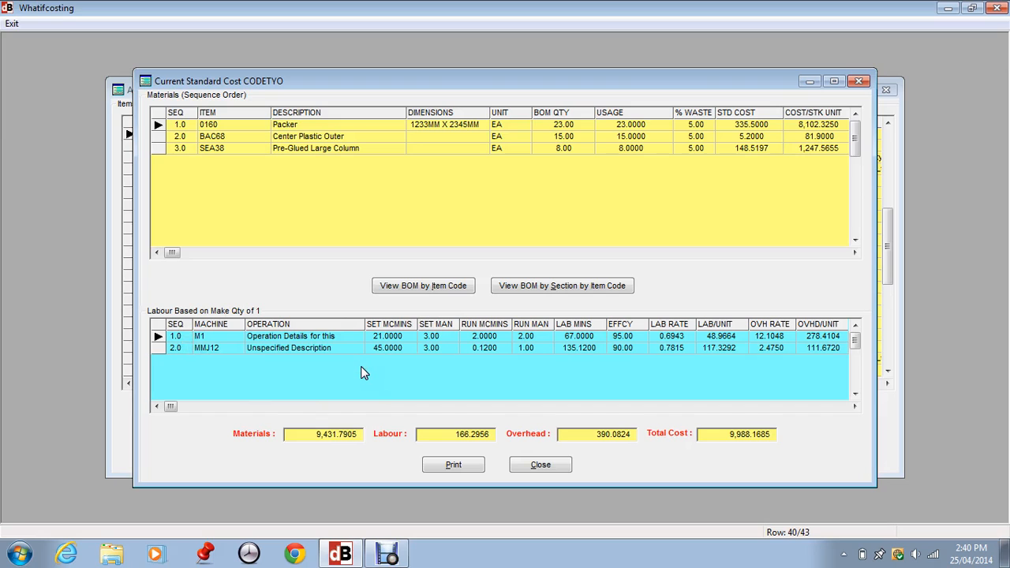
click(320, 345)
click(213, 149)
drag(647, 82, 630, 99)
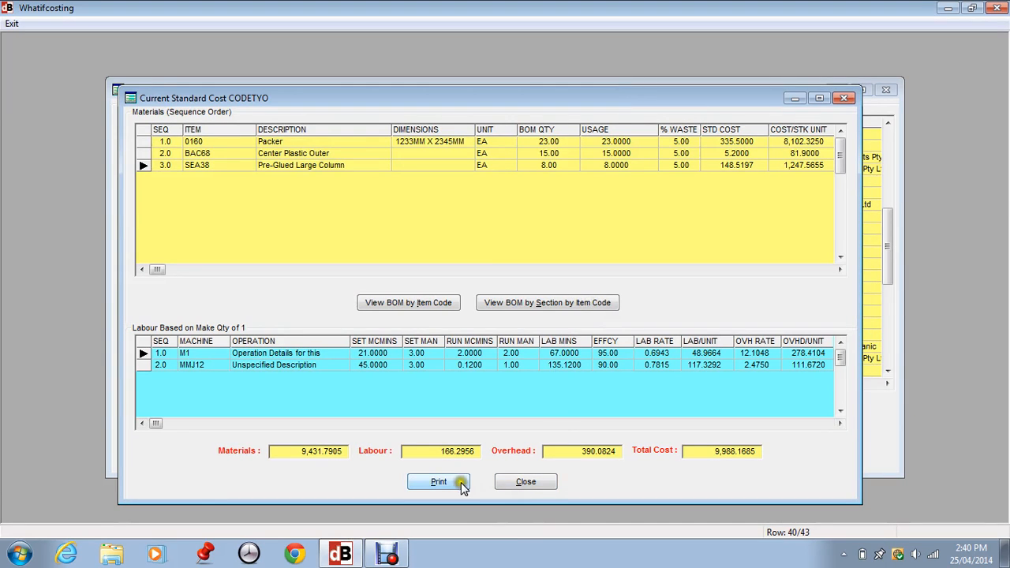
click(514, 483)
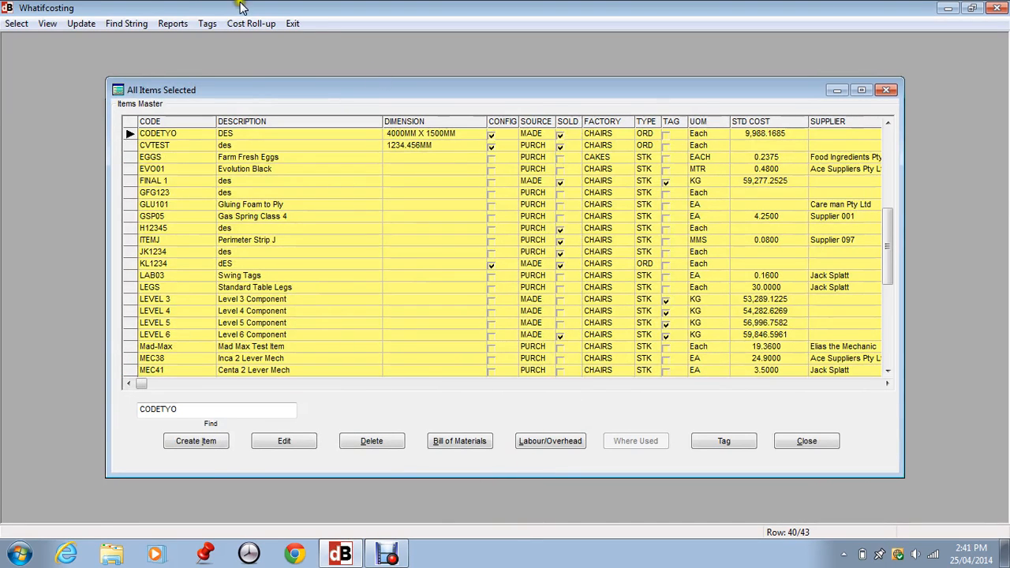
Display the exploded cost report for CODETYO, examine its purchased materials, machines and overhead activities, and close it.
click(173, 24)
mouse_move(197, 41)
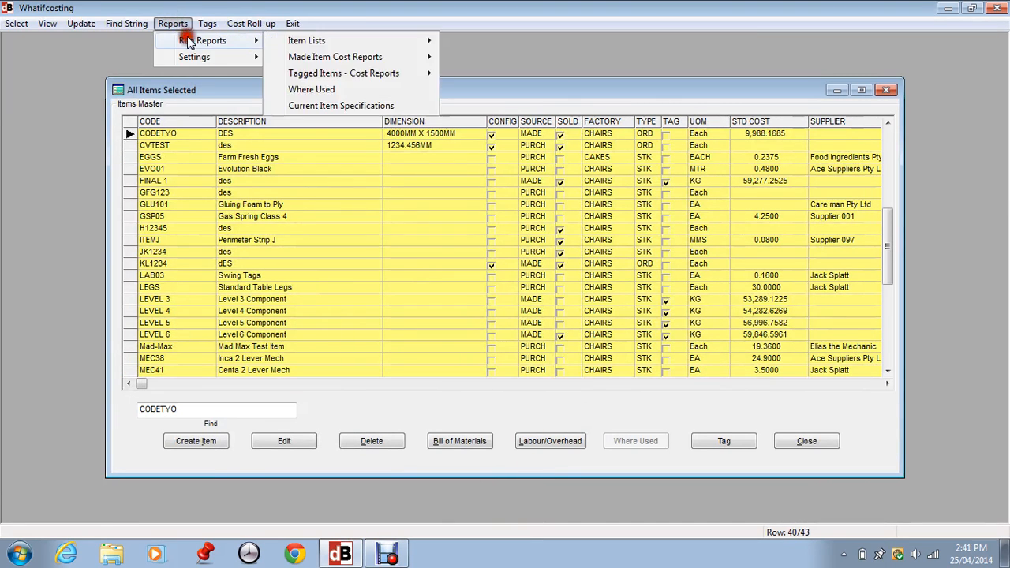
mouse_move(316, 56)
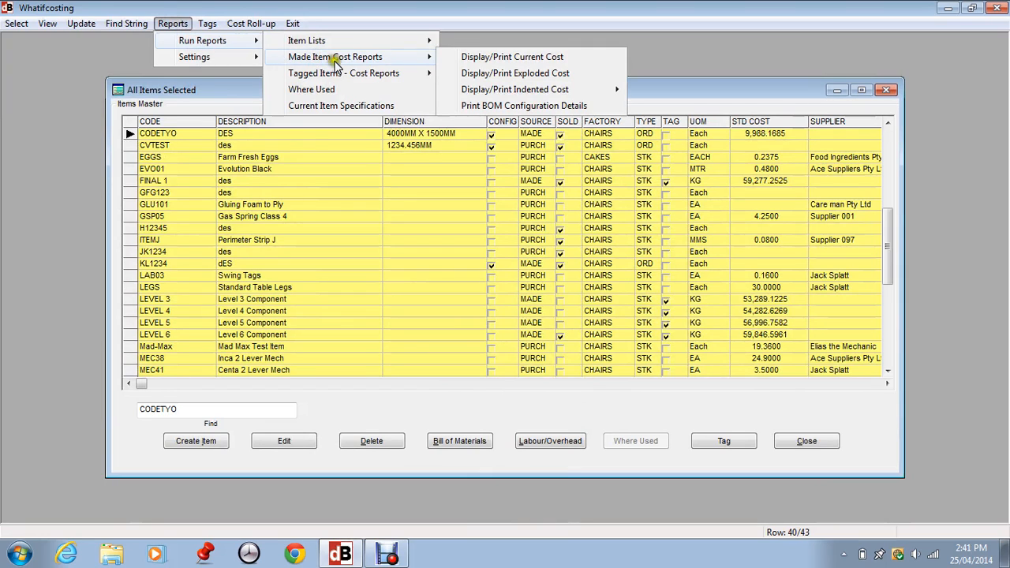
click(507, 75)
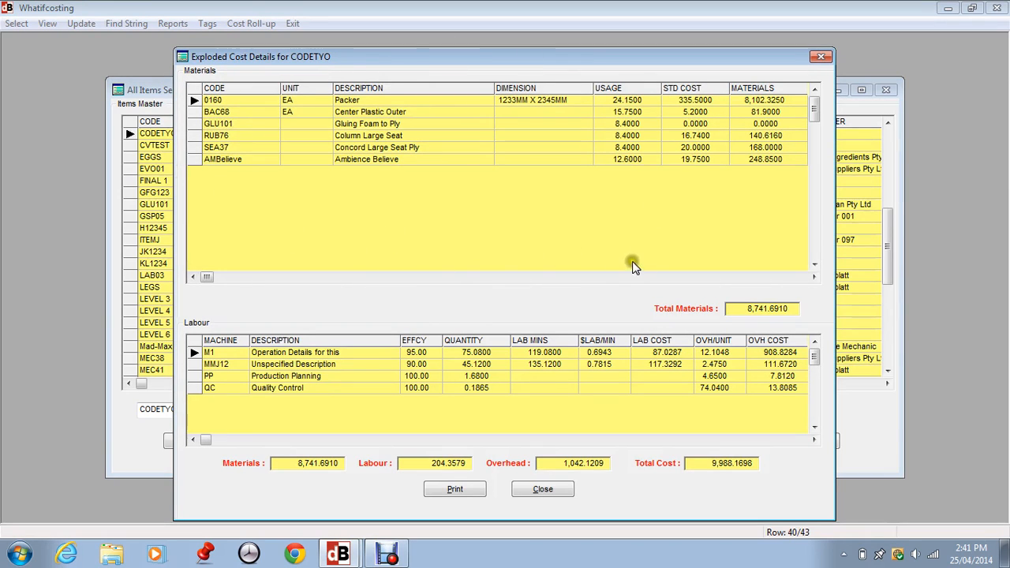
click(707, 212)
click(708, 190)
click(217, 388)
click(224, 354)
click(226, 364)
click(225, 385)
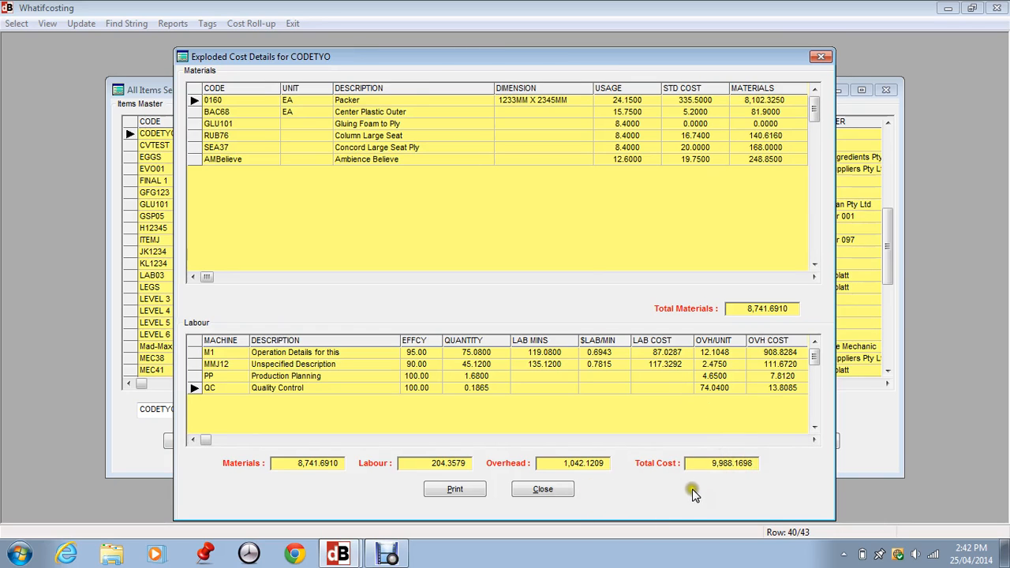
click(540, 492)
click(549, 494)
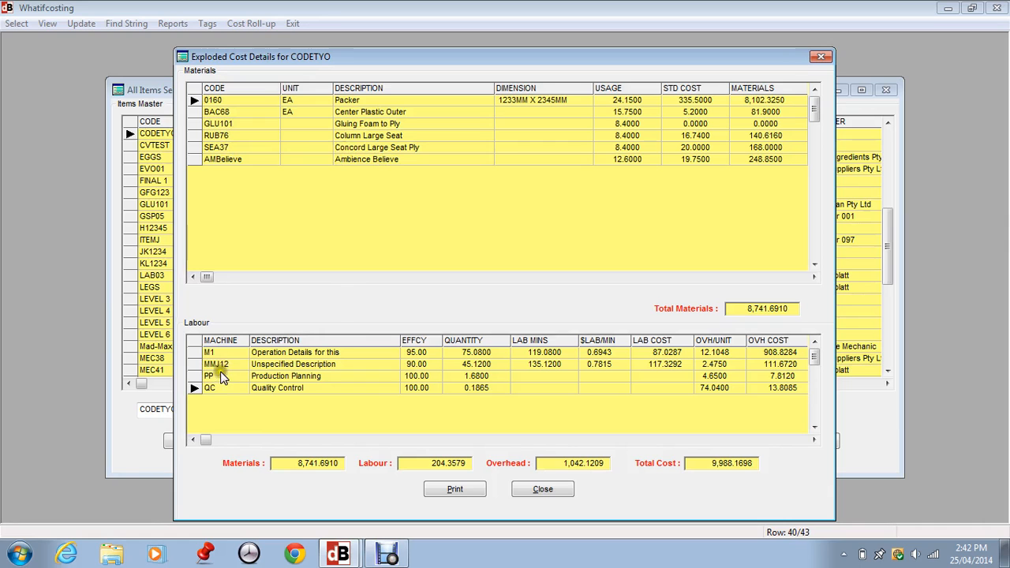
click(542, 490)
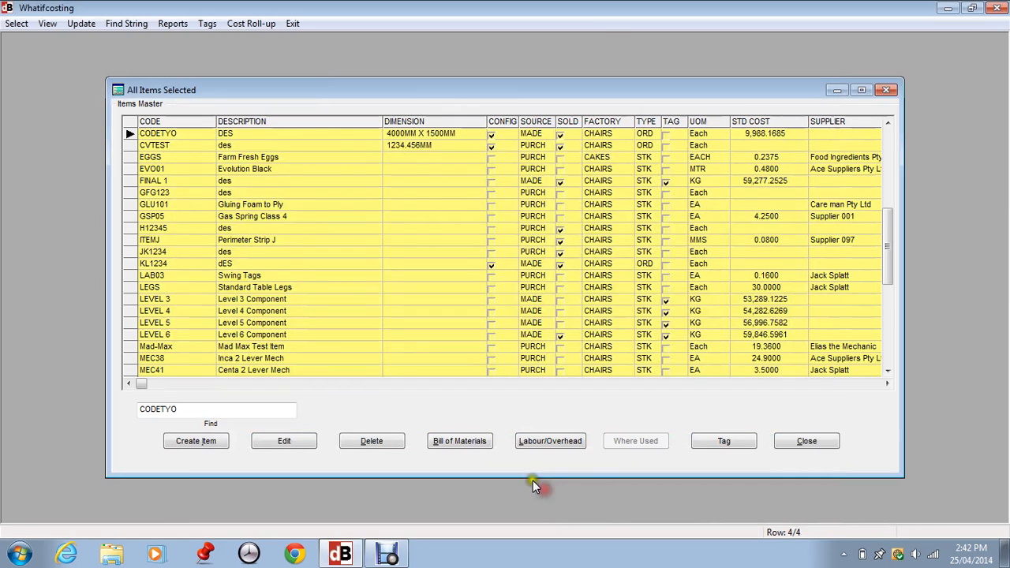
Display the indented cost report for CODETYO, examine the item costs at each level, and close it.
click(173, 25)
mouse_move(209, 41)
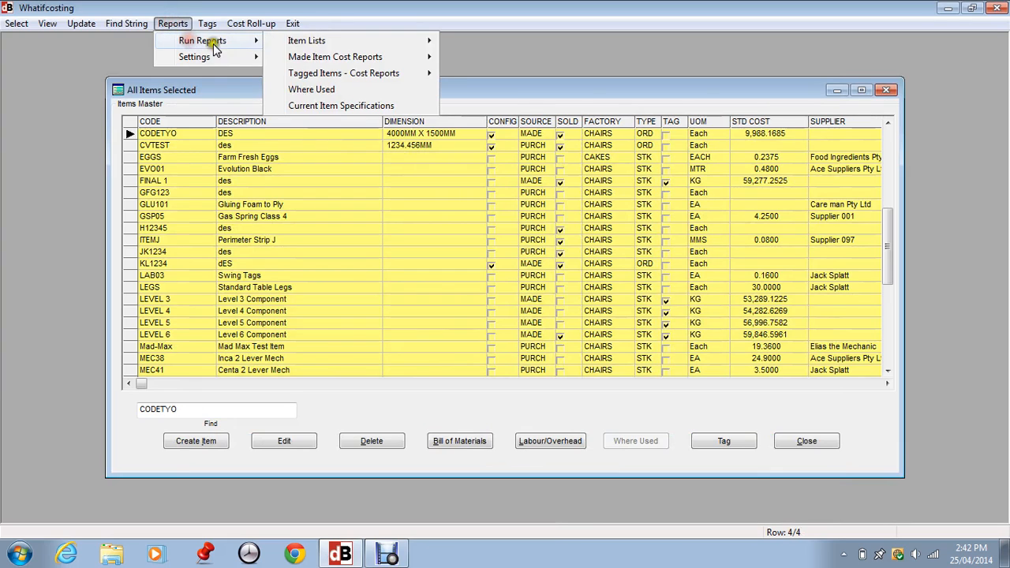
mouse_move(293, 57)
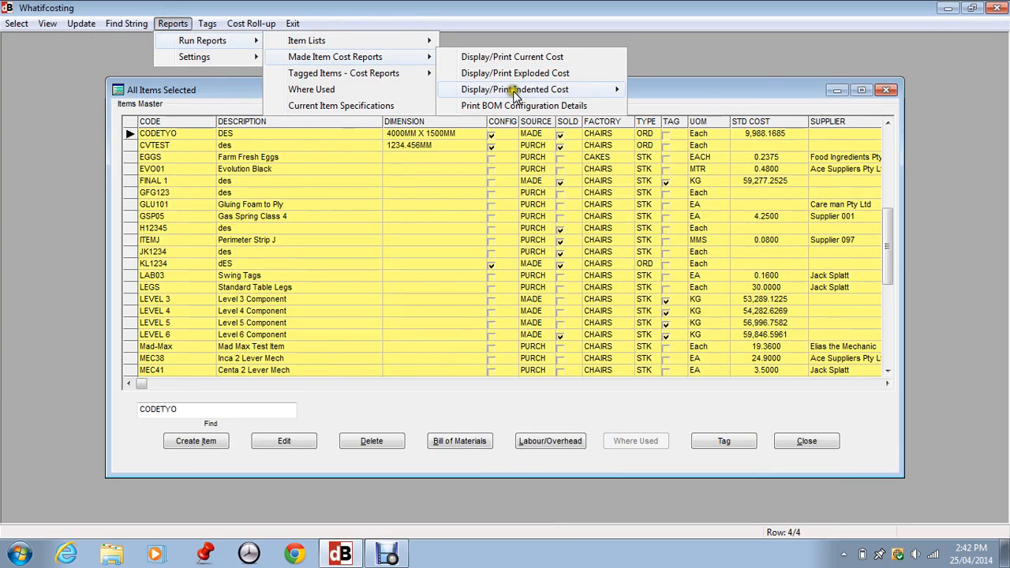
mouse_move(514, 93)
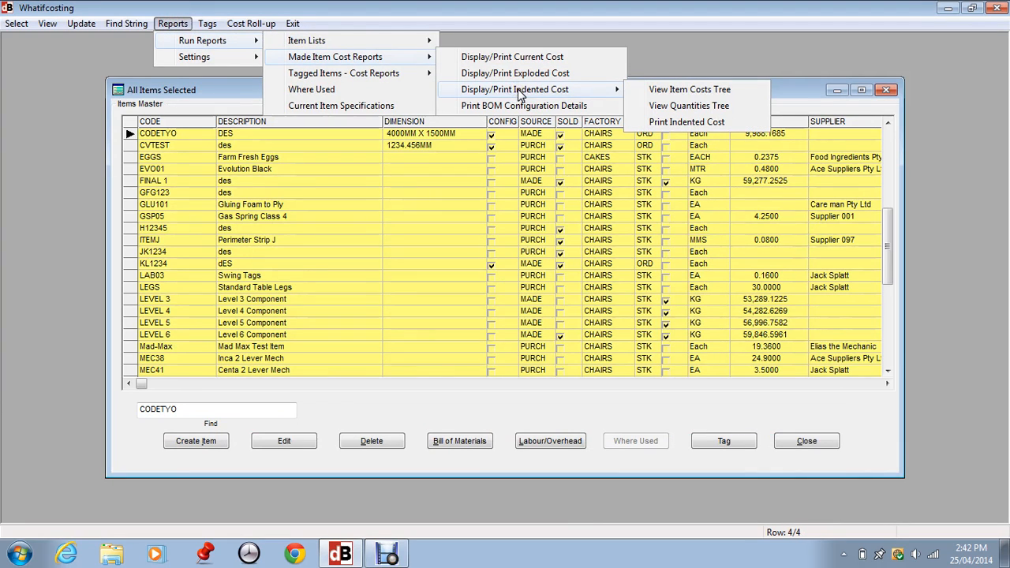
click(675, 124)
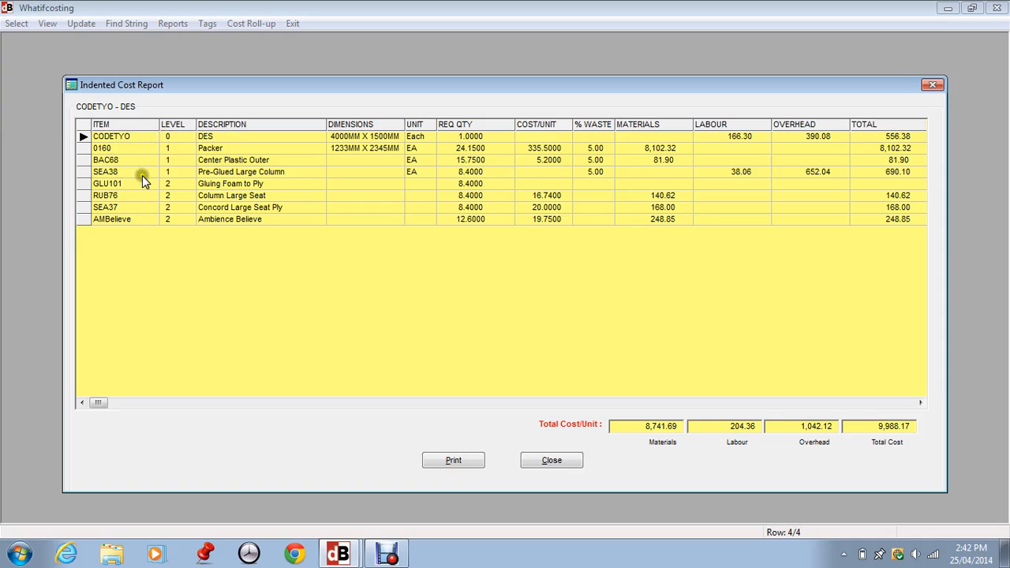
click(180, 137)
click(134, 137)
click(125, 173)
click(109, 195)
click(126, 219)
click(552, 460)
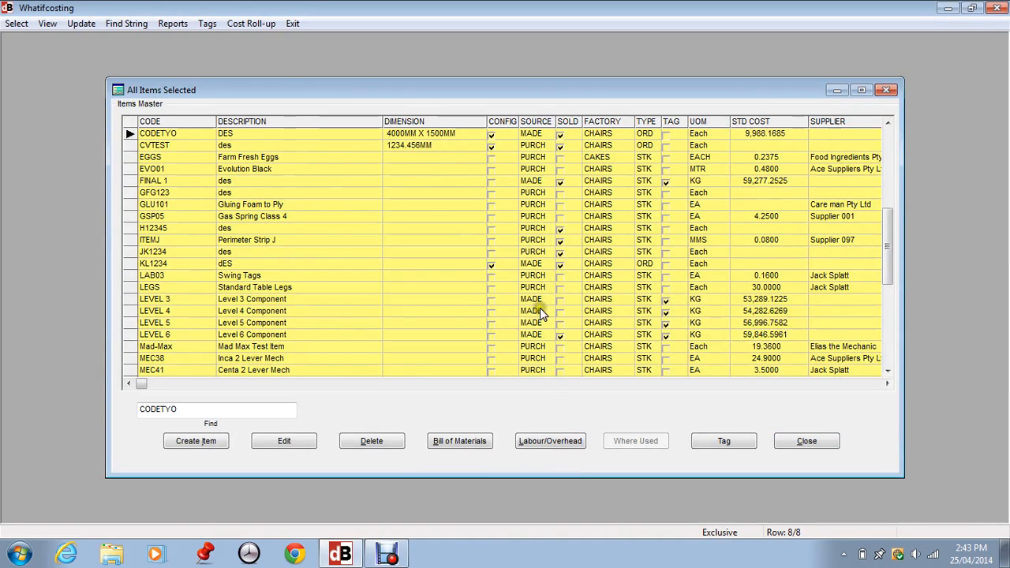
View the item costs tree for CODETYO, expand SEA38 to examine its component costs, and close the tree.
click(173, 23)
mouse_move(192, 40)
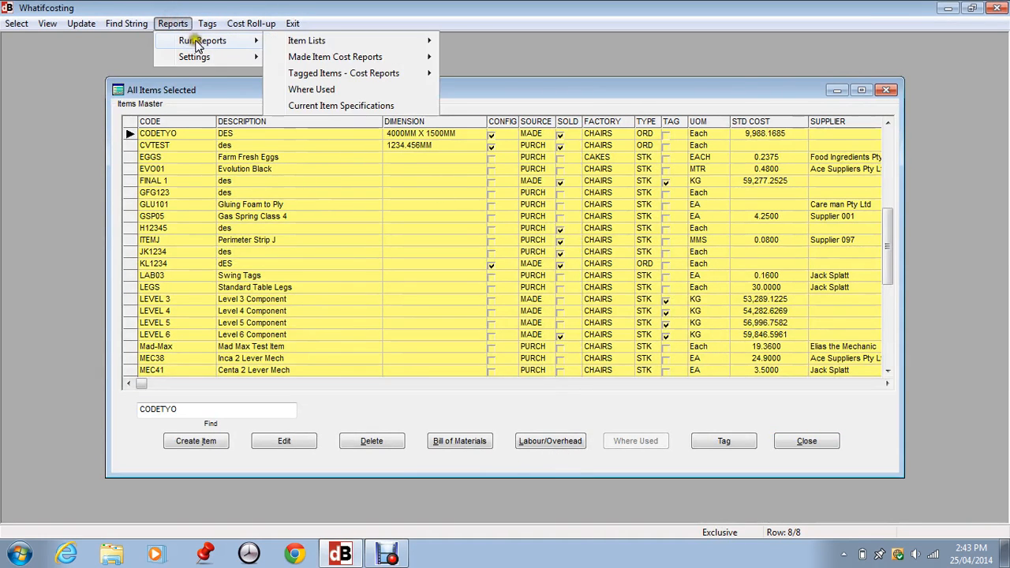
mouse_move(308, 59)
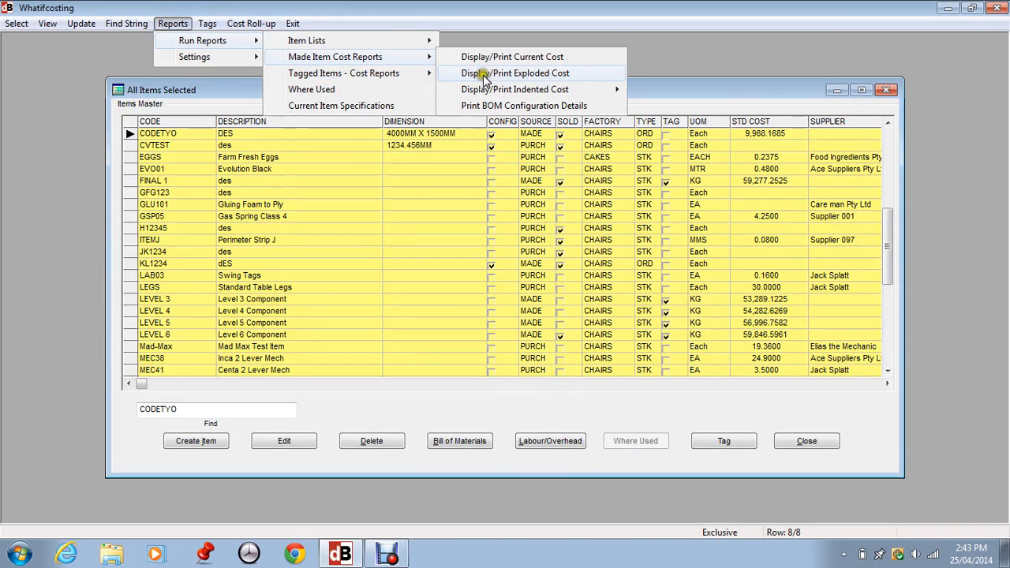
mouse_move(495, 89)
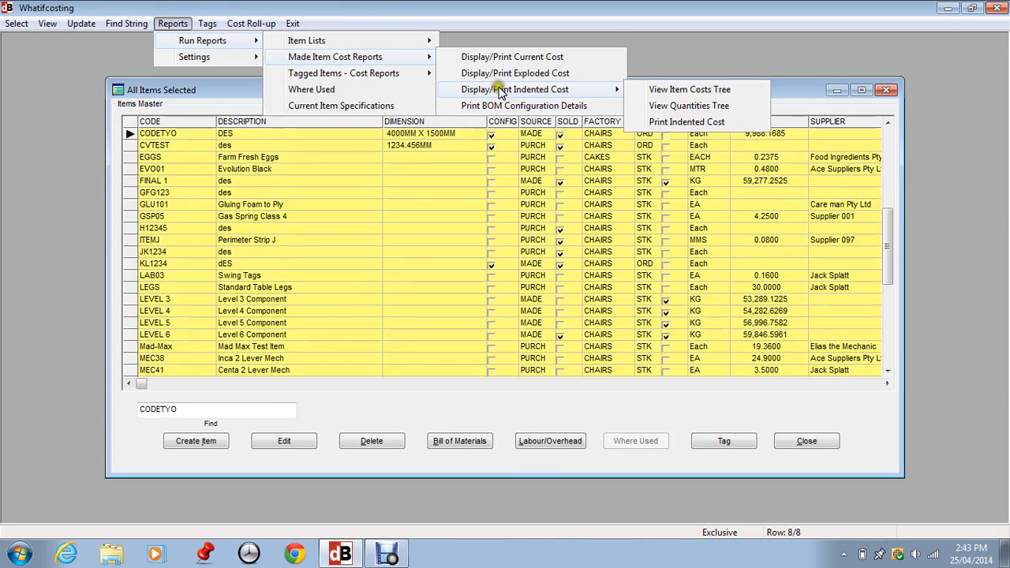
click(697, 92)
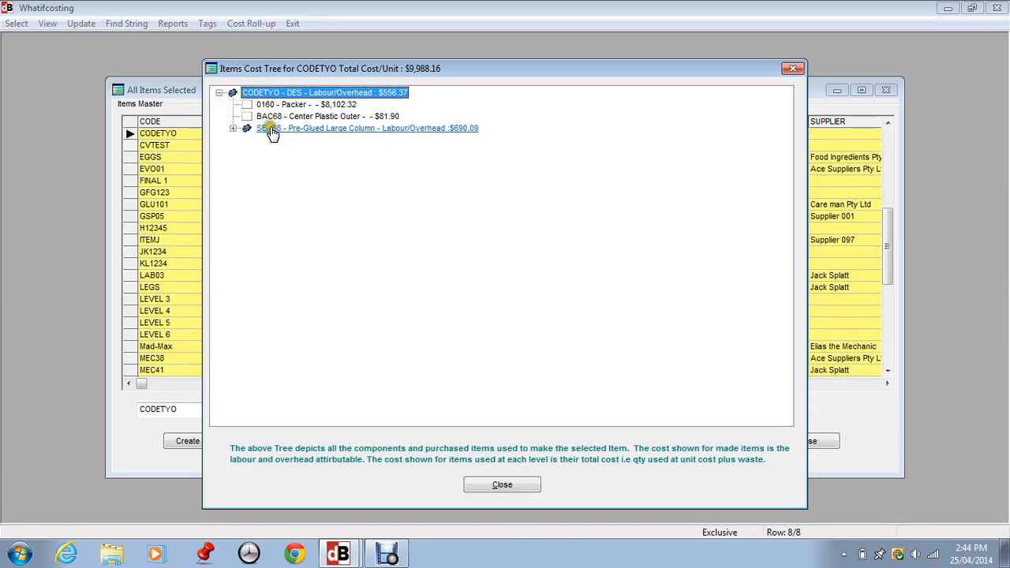
click(234, 129)
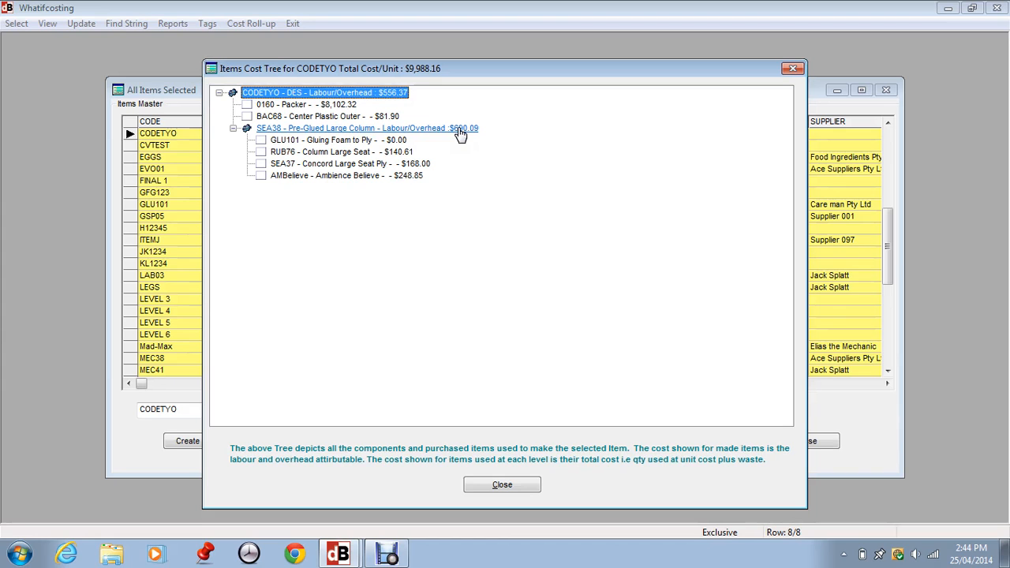
click(493, 483)
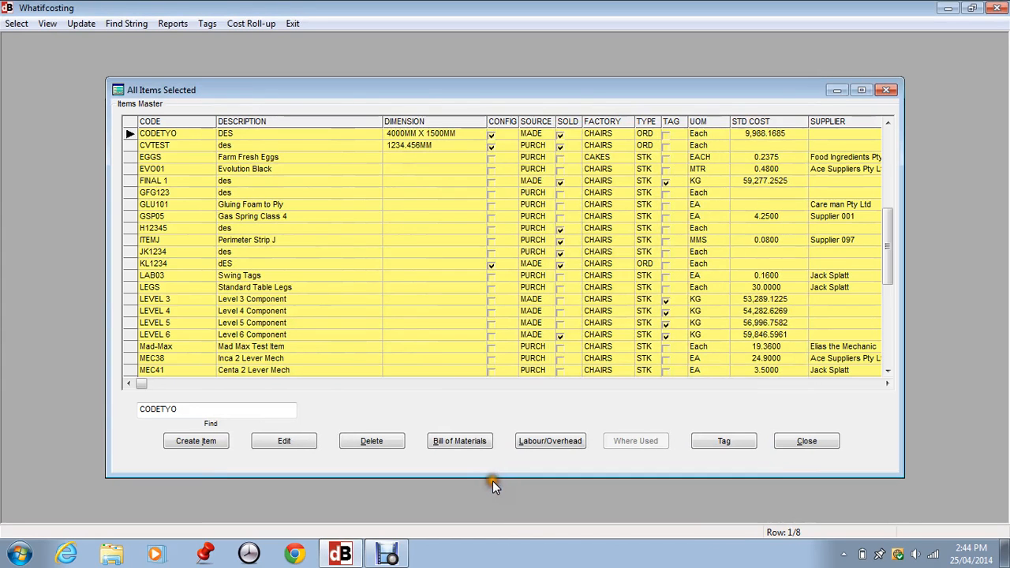
click(395, 276)
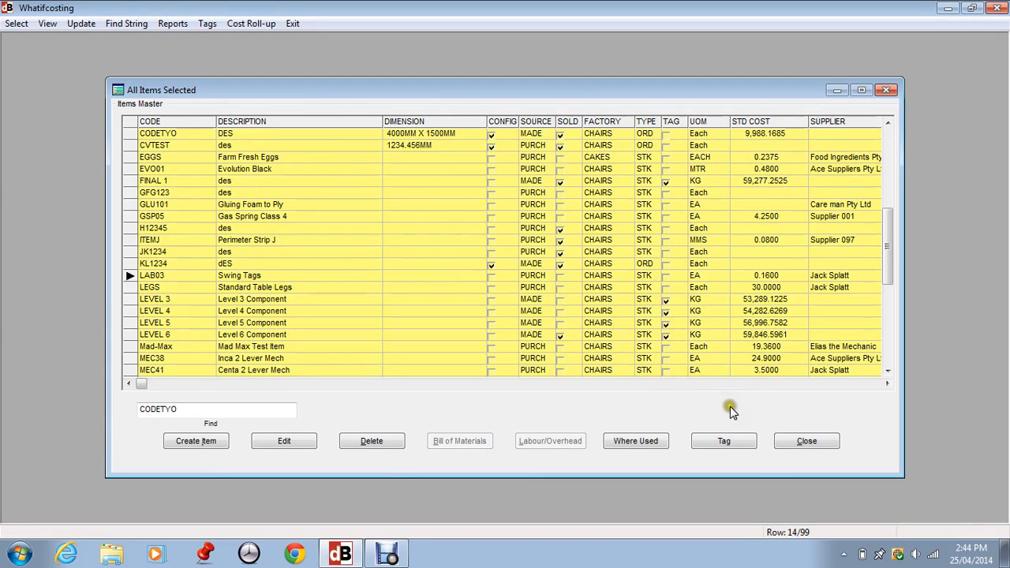